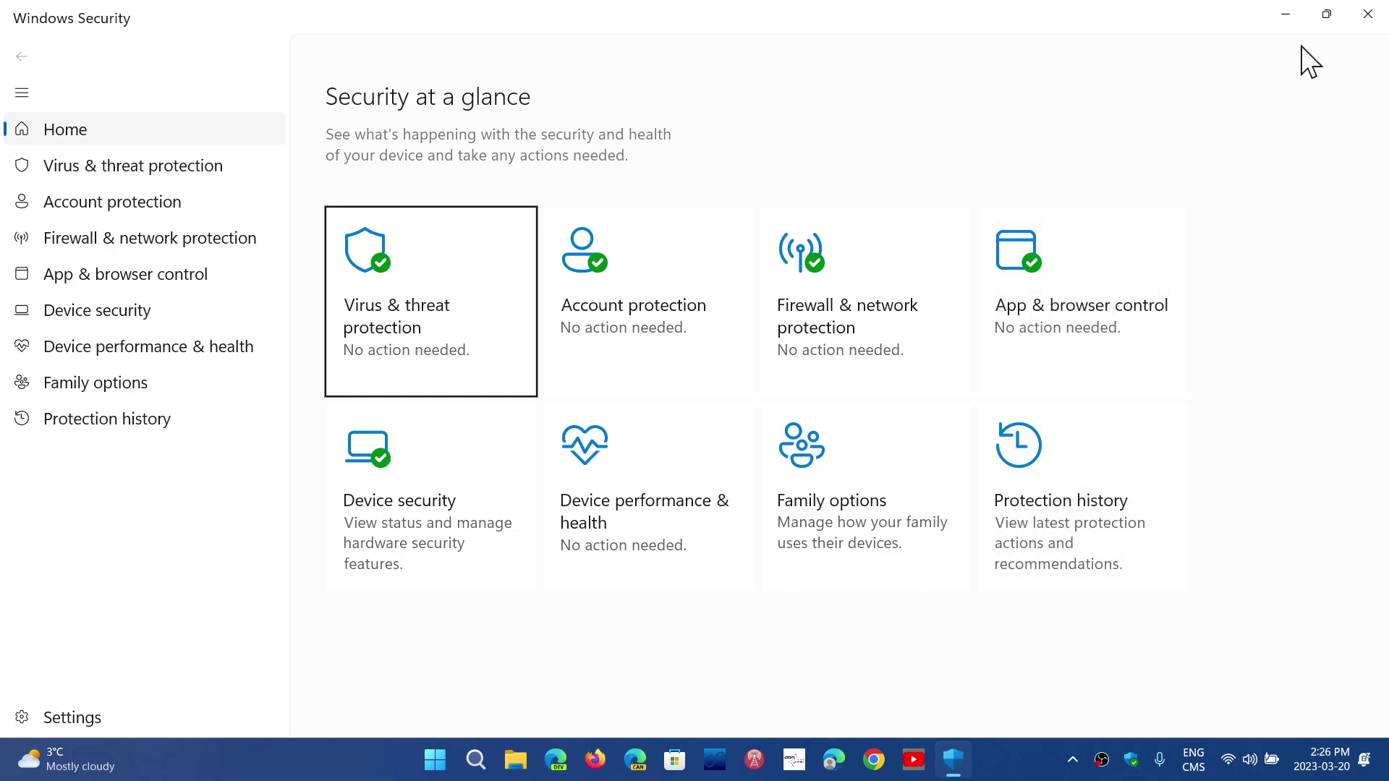
Restart Windows Security and go to its Device security page from Home
{"action": "left_click", "coordinate": [1367, 14]}
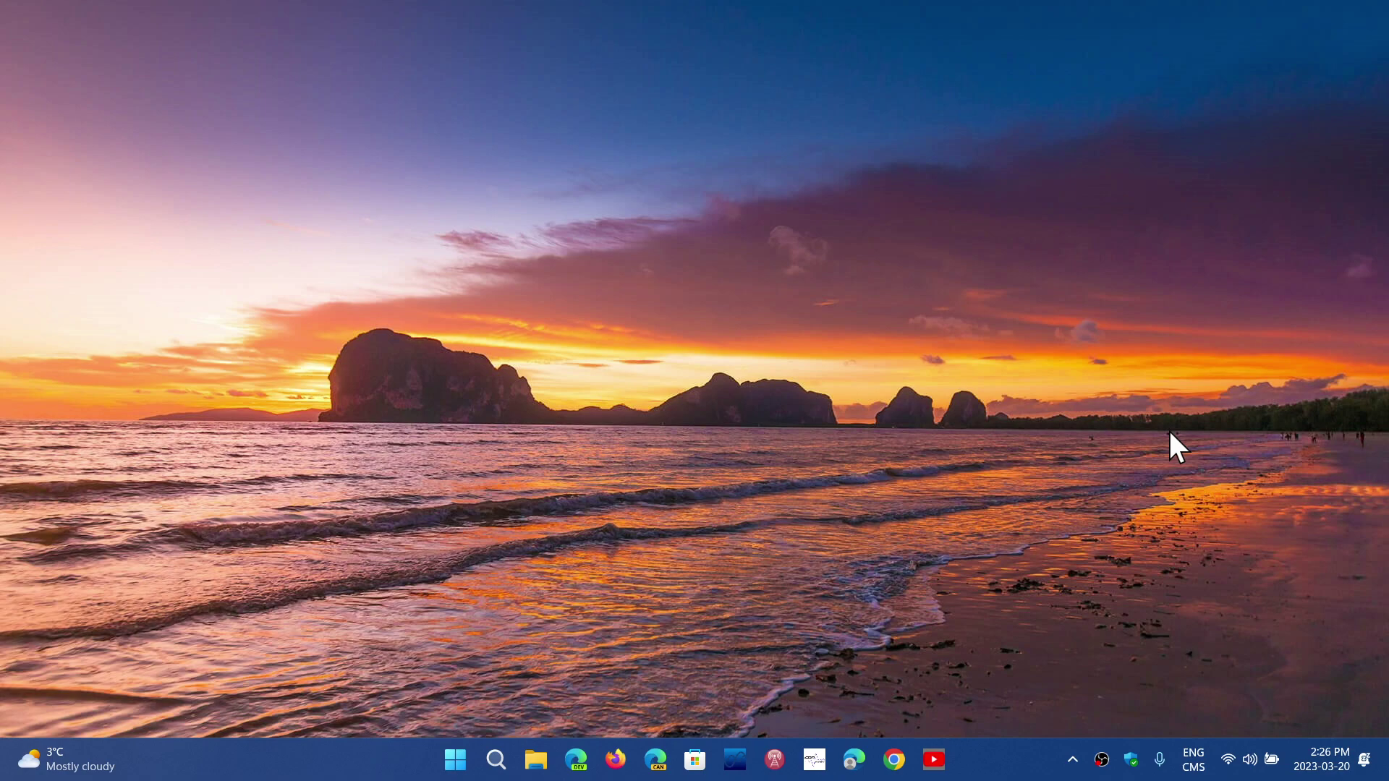
{"action": "left_click", "coordinate": [1132, 761]}
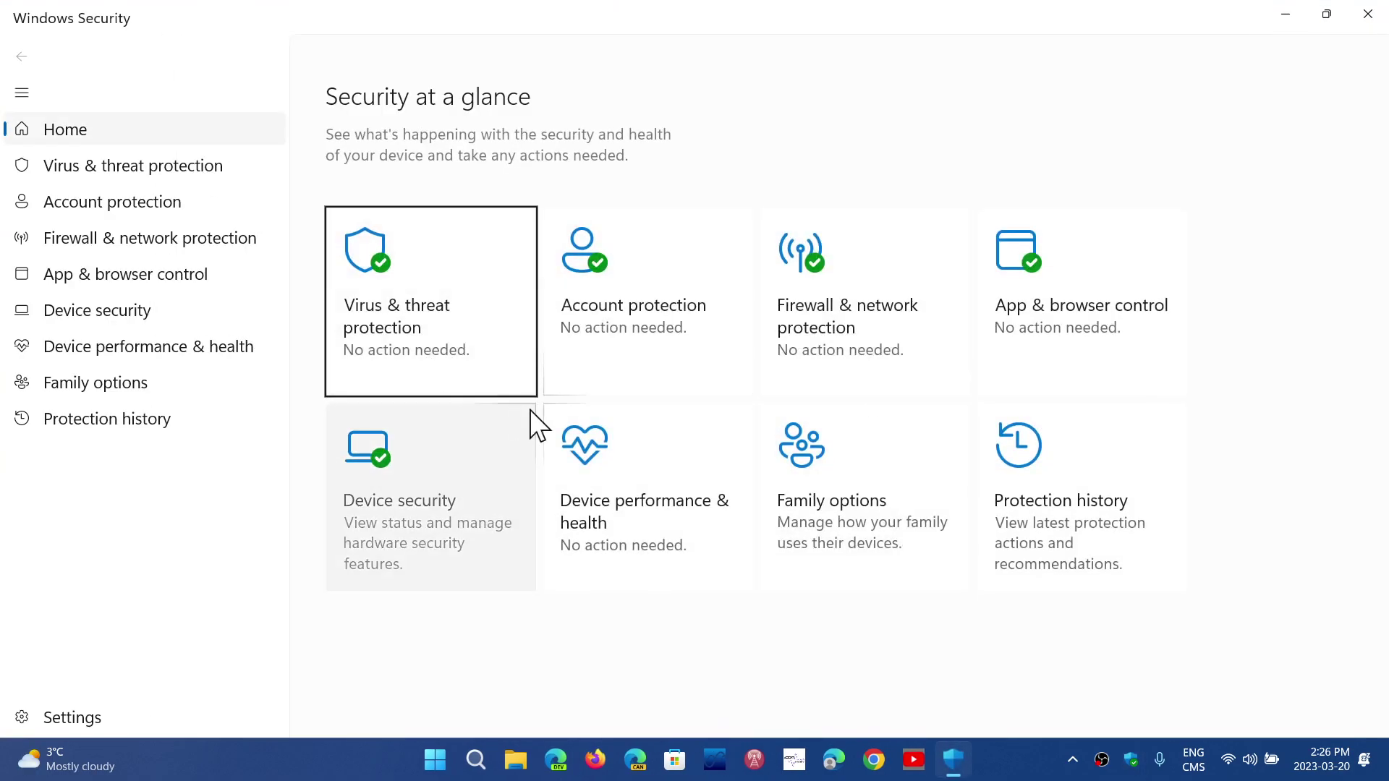
{"action": "left_click", "coordinate": [427, 522]}
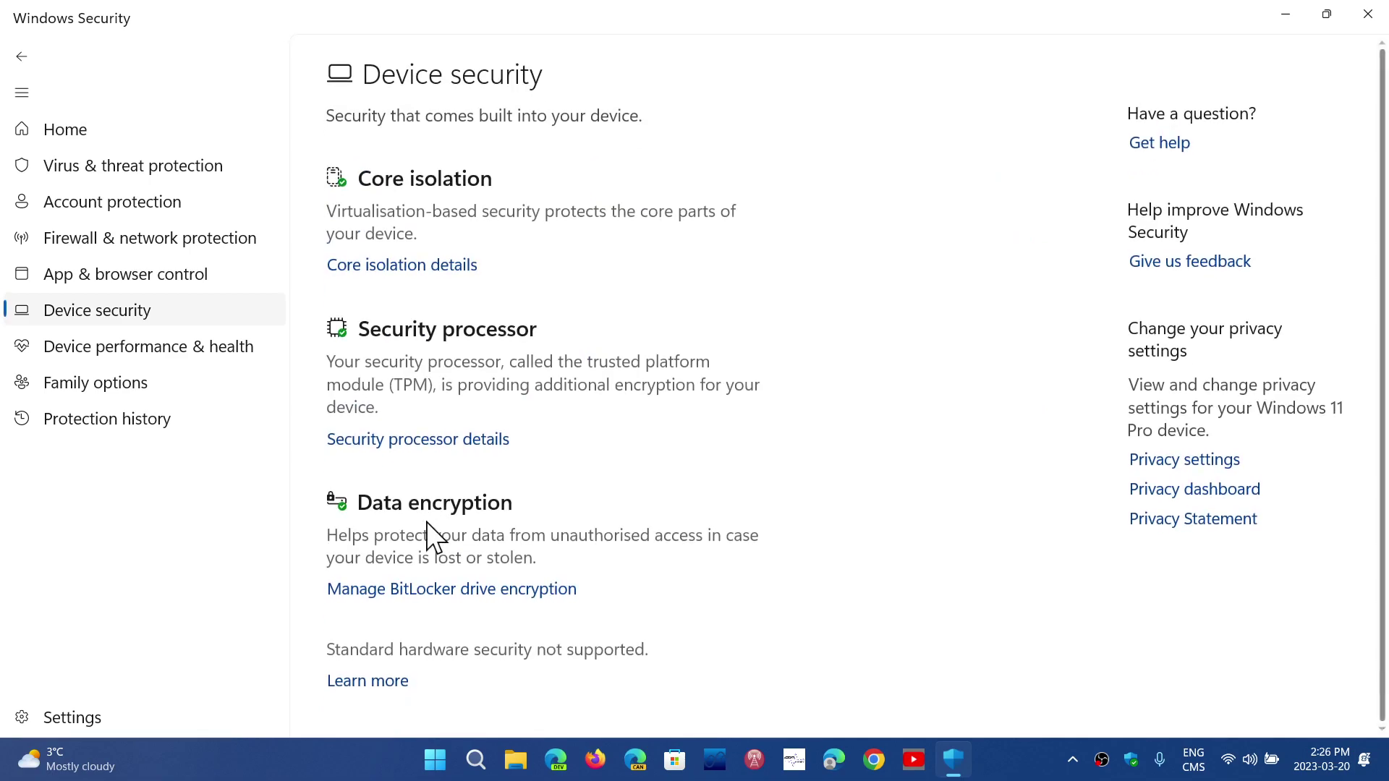
Review Core isolation details, where Local Security Authority protection is on, then close Windows Security
{"action": "left_click", "coordinate": [425, 266]}
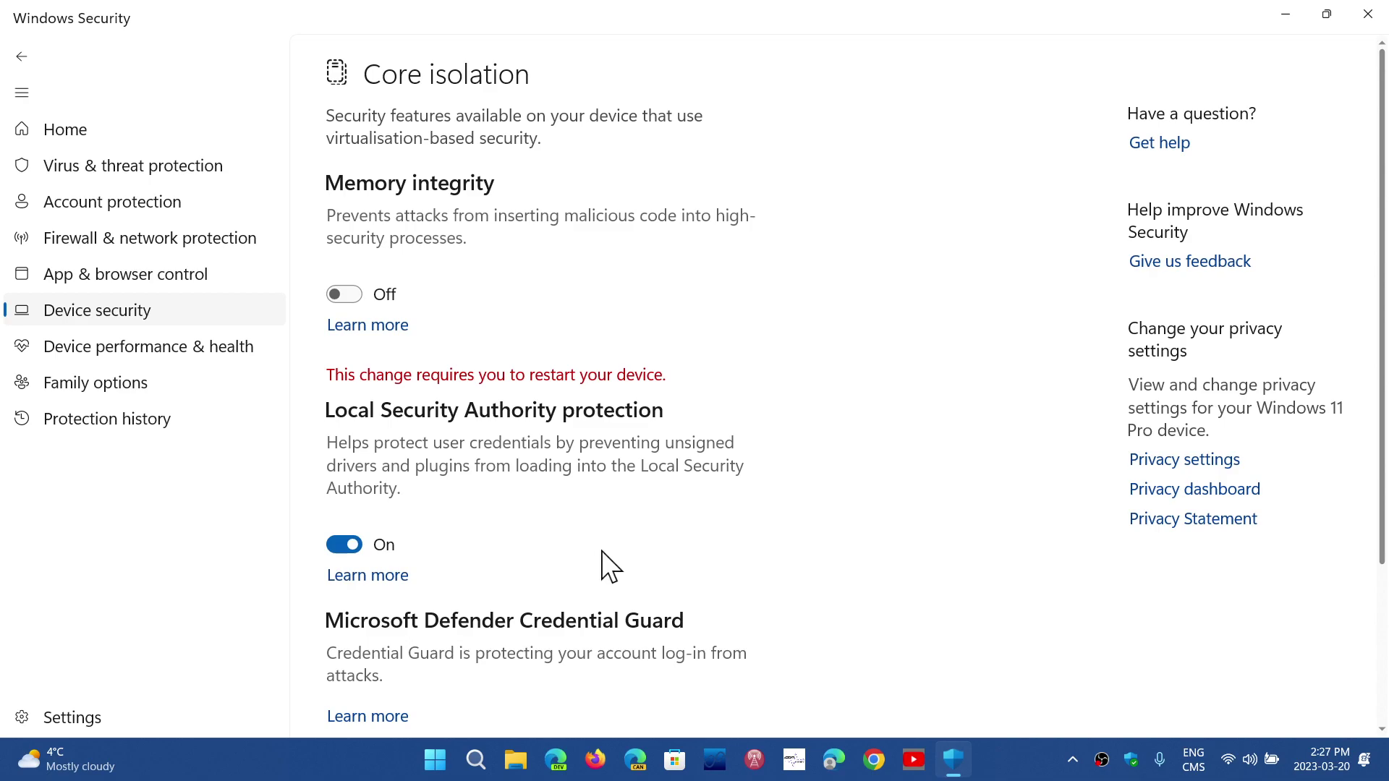
{"action": "left_click", "coordinate": [1369, 15]}
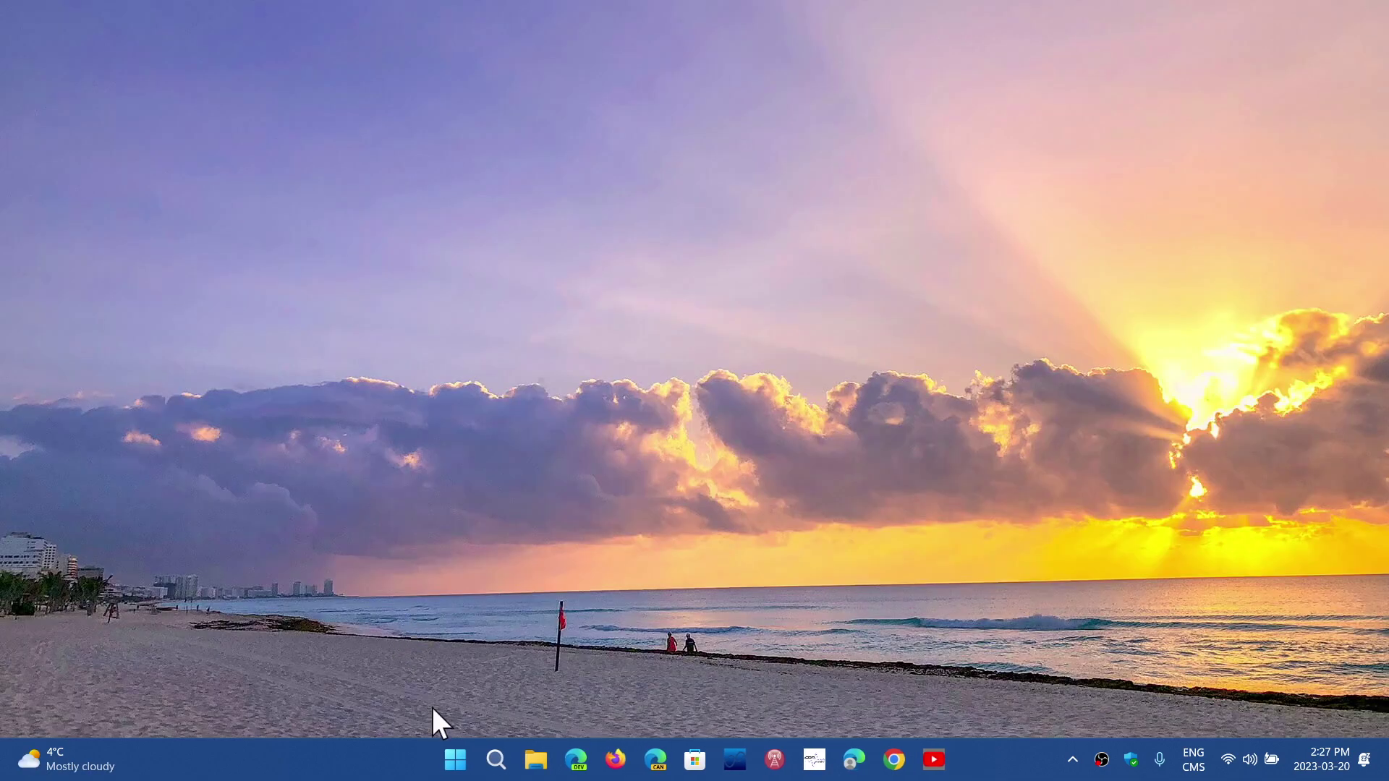
Search 'rege' in Windows Search and launch the Registry Editor best match
{"action": "left_click", "coordinate": [498, 763]}
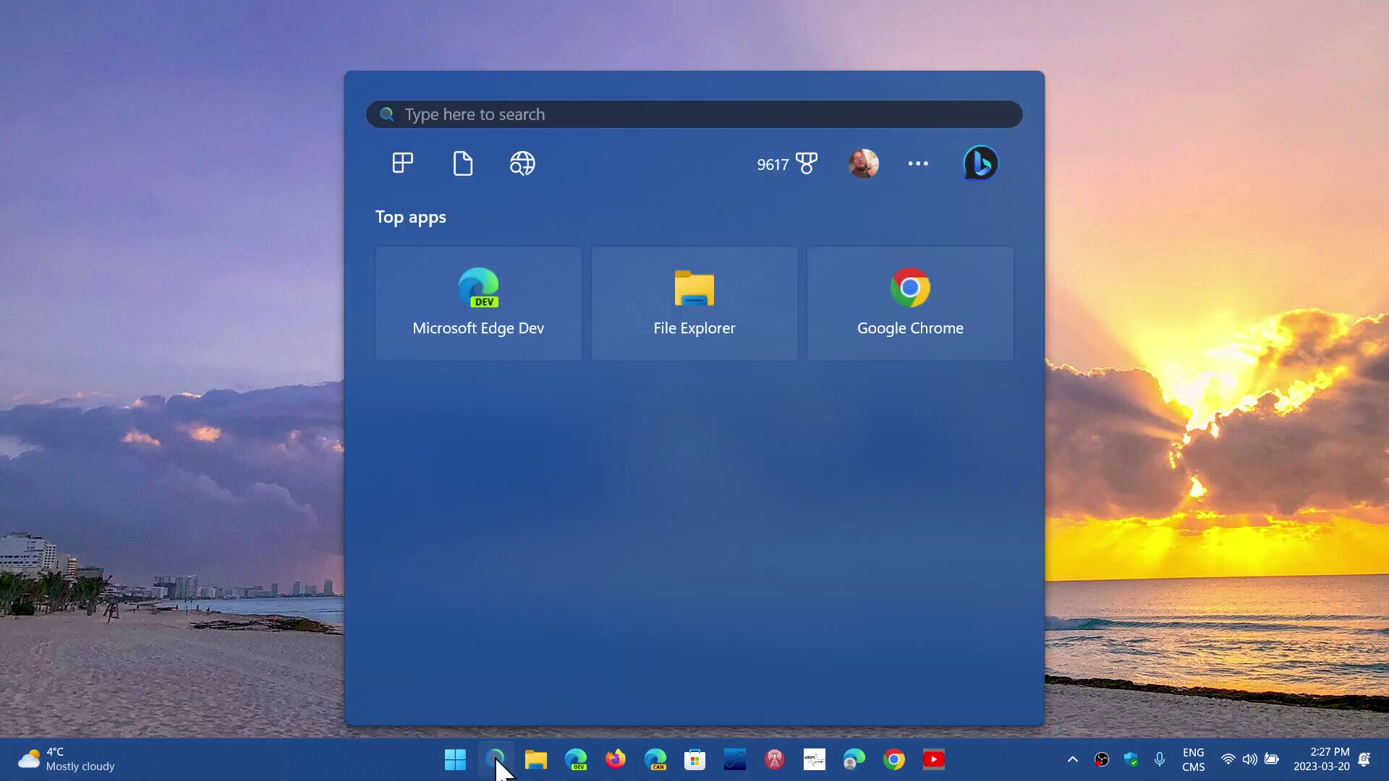
{"action": "type", "text": "reg"}
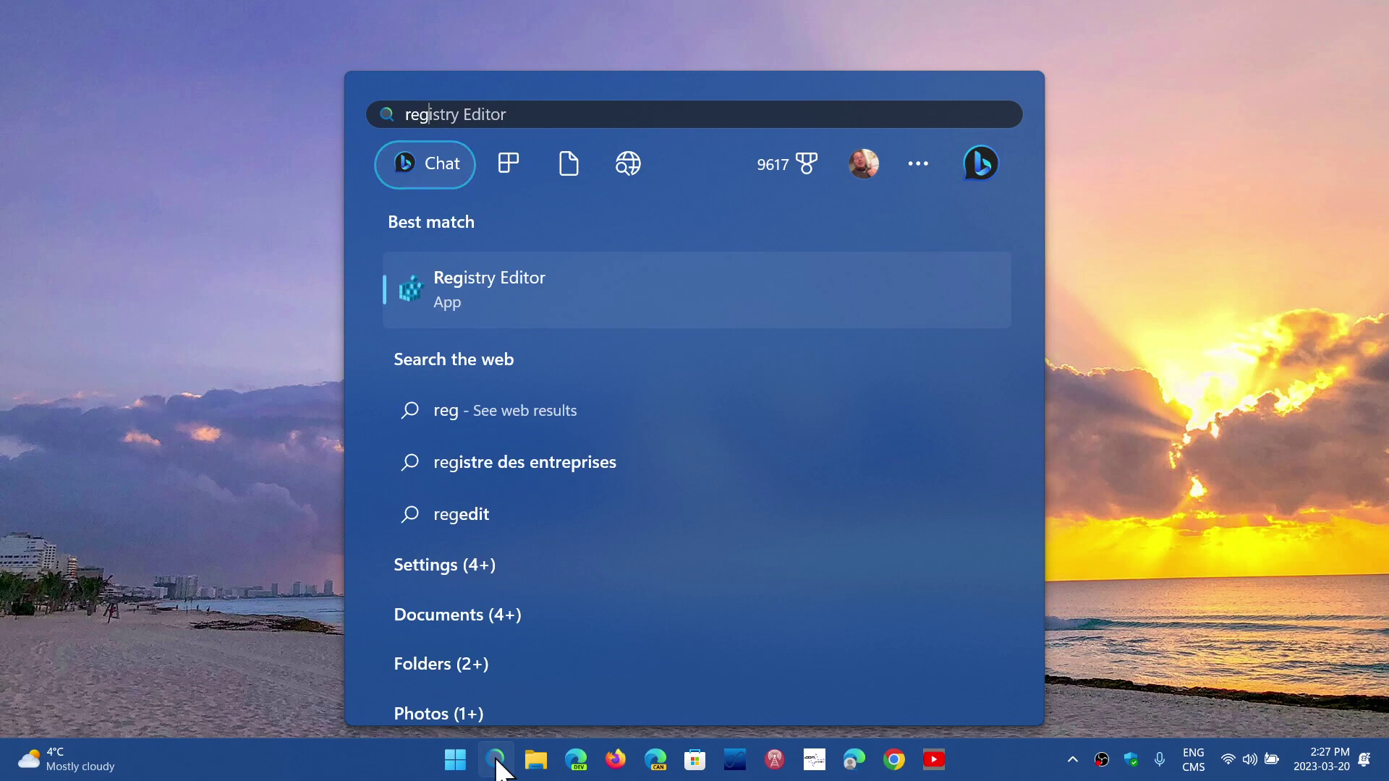
{"action": "left_click", "coordinate": [498, 763]}
{"action": "type", "text": "rege"}
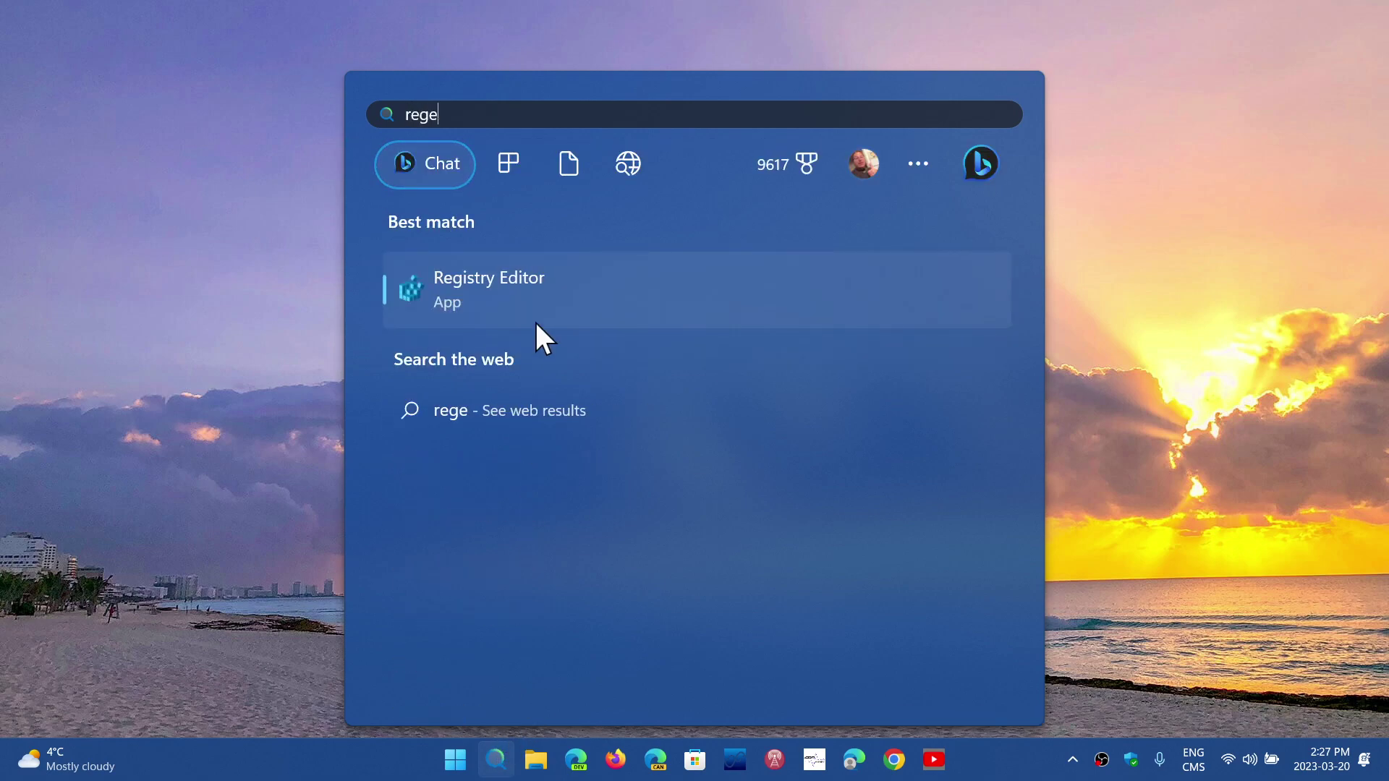
{"action": "left_click", "coordinate": [546, 278]}
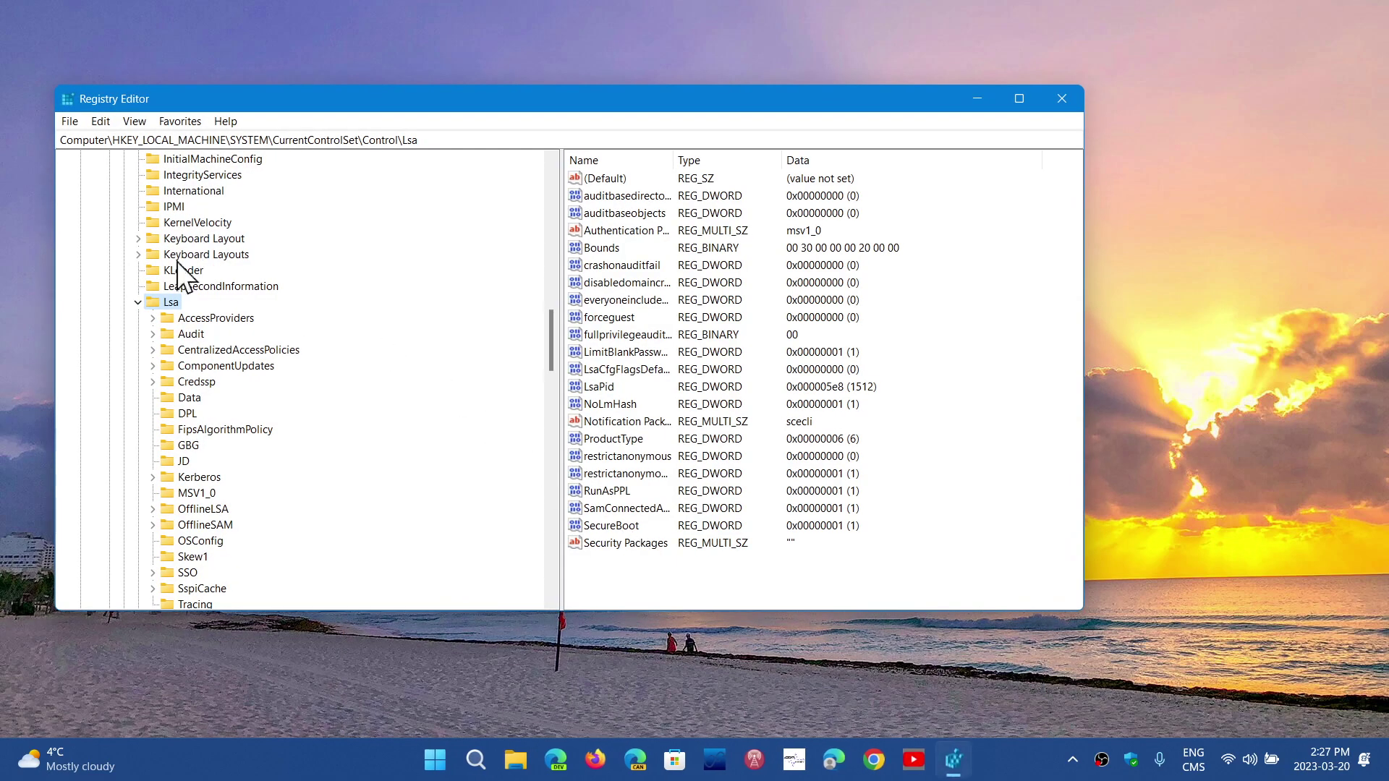
Collapse the registry tree from Lsa back up through HKEY_LOCAL_MACHINE
{"action": "left_click", "coordinate": [138, 302]}
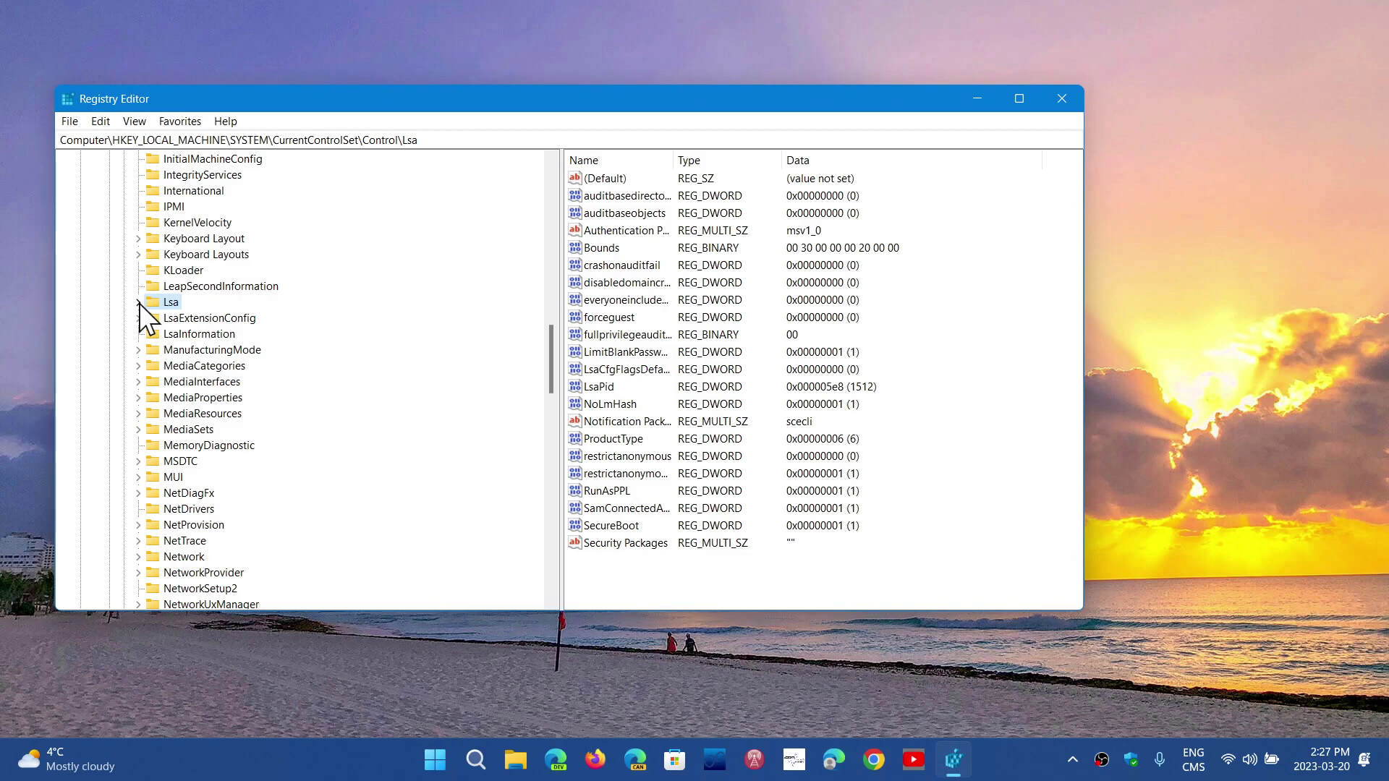
{"action": "scroll", "coordinate": [139, 304], "scroll_direction": "up", "scroll_amount": 5}
{"action": "scroll", "coordinate": [139, 303], "scroll_direction": "up", "scroll_amount": 15}
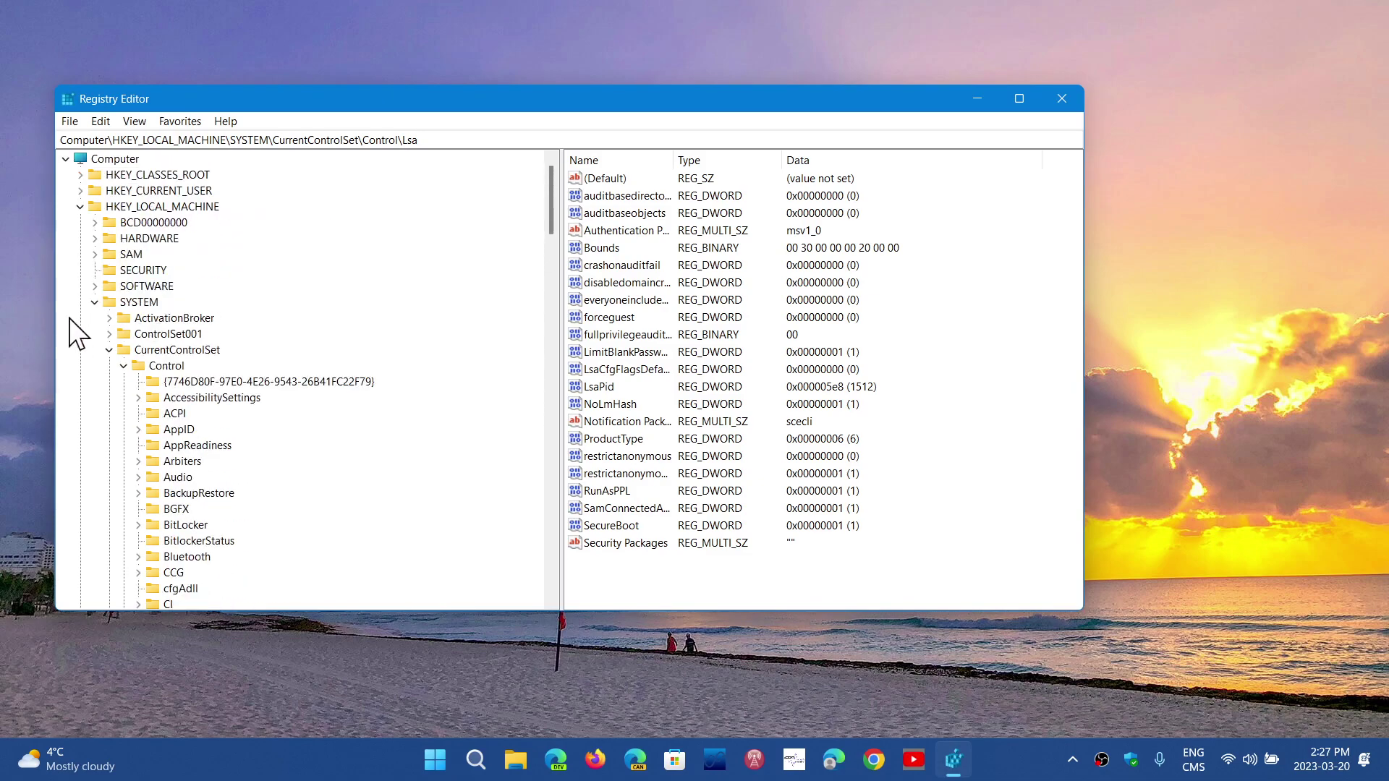
{"action": "left_click", "coordinate": [123, 366]}
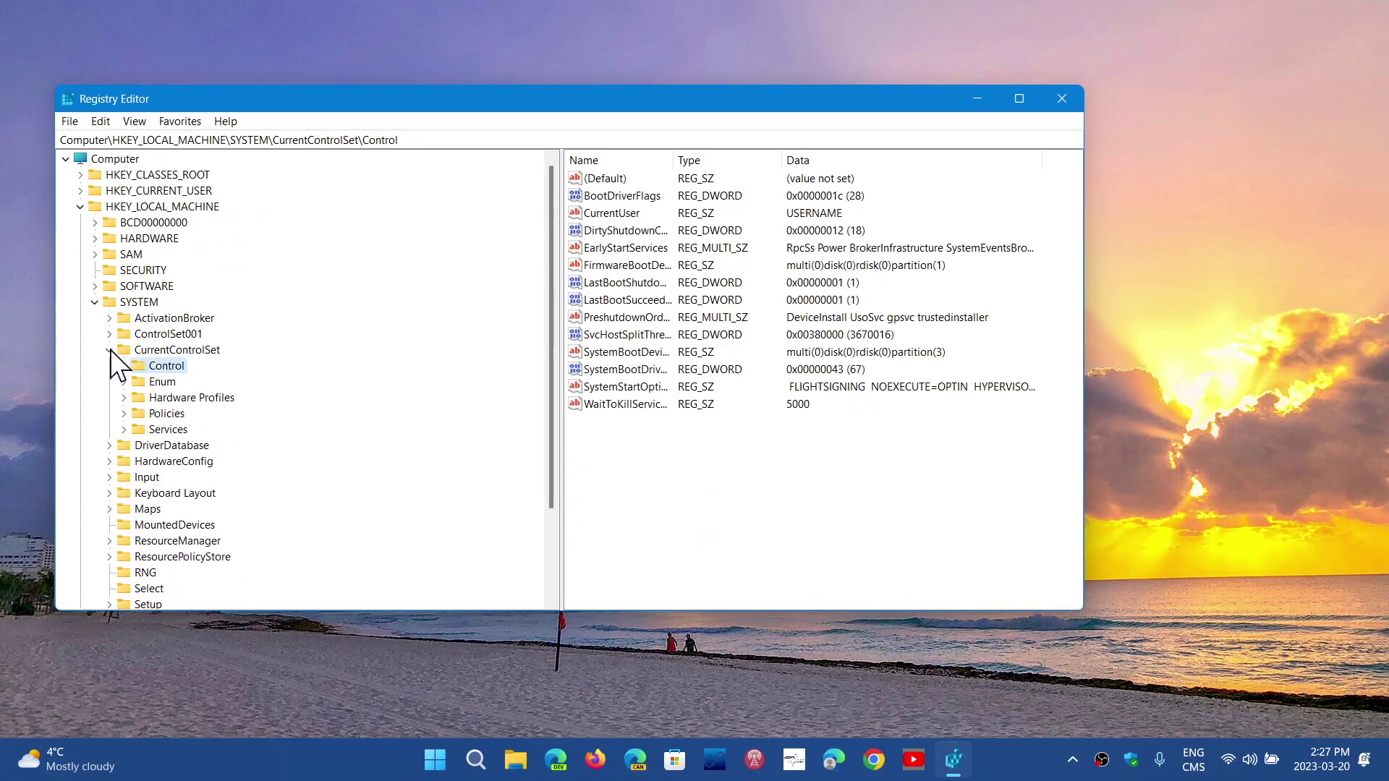
{"action": "left_click", "coordinate": [109, 350]}
{"action": "left_click", "coordinate": [95, 302]}
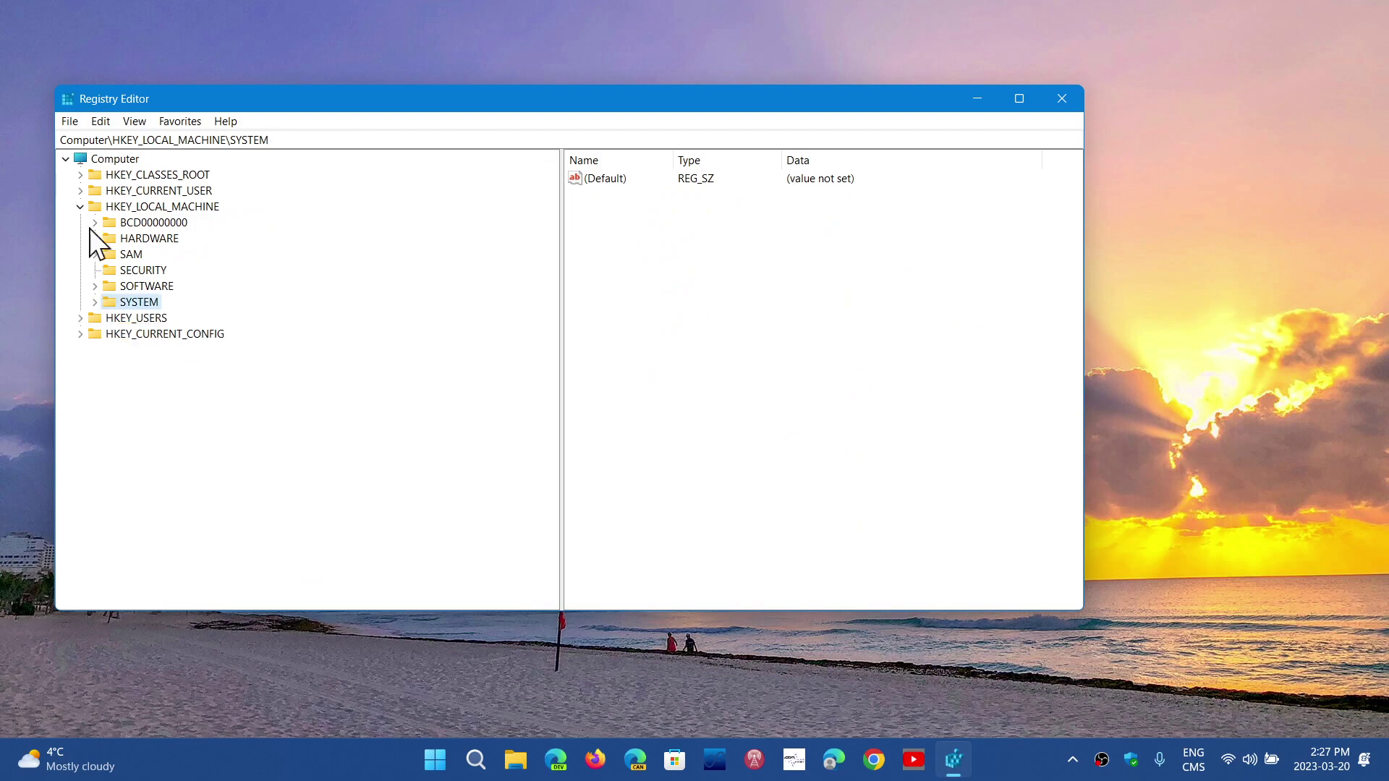
{"action": "left_click", "coordinate": [80, 207]}
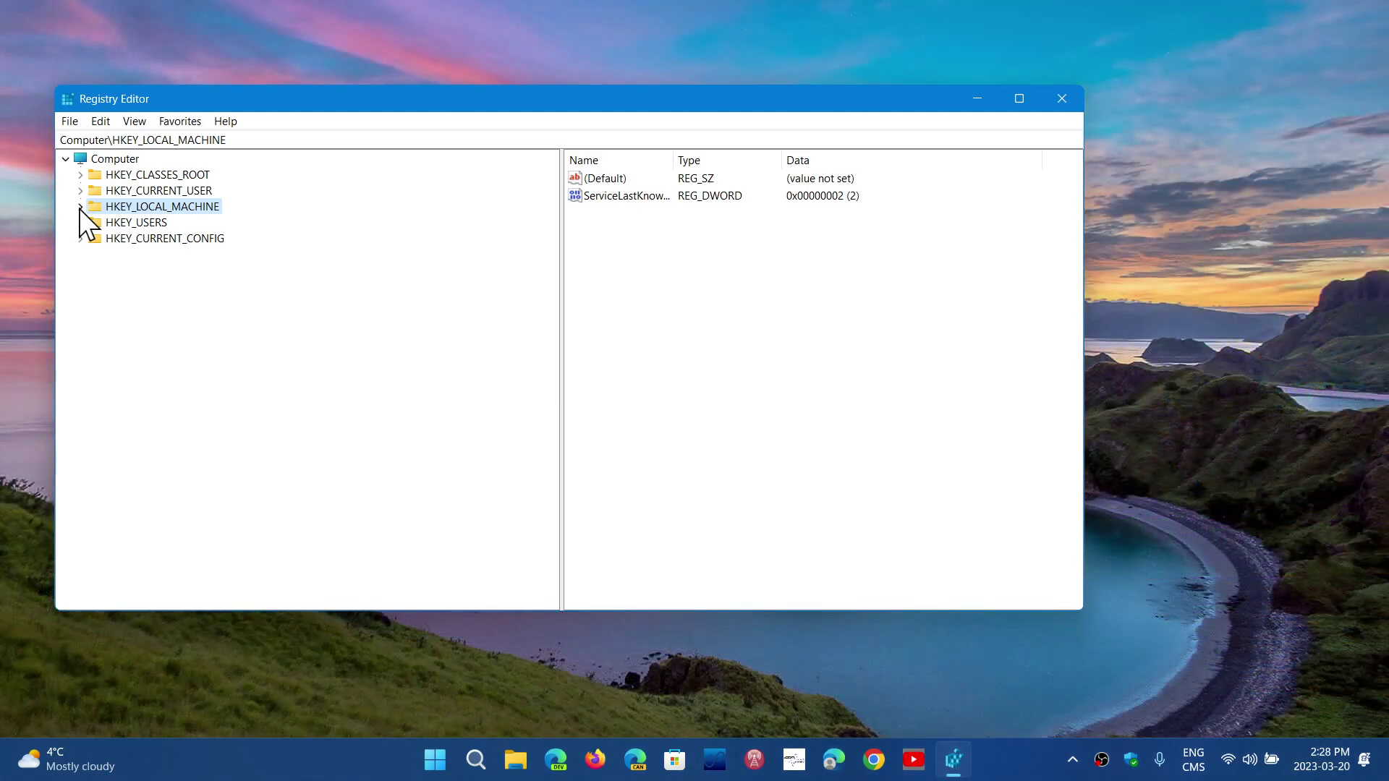
Expand HKEY_LOCAL_MACHINE > SYSTEM > CurrentControlSet > Control > Lsa to show Lsa's subkeys
{"action": "left_click", "coordinate": [81, 207]}
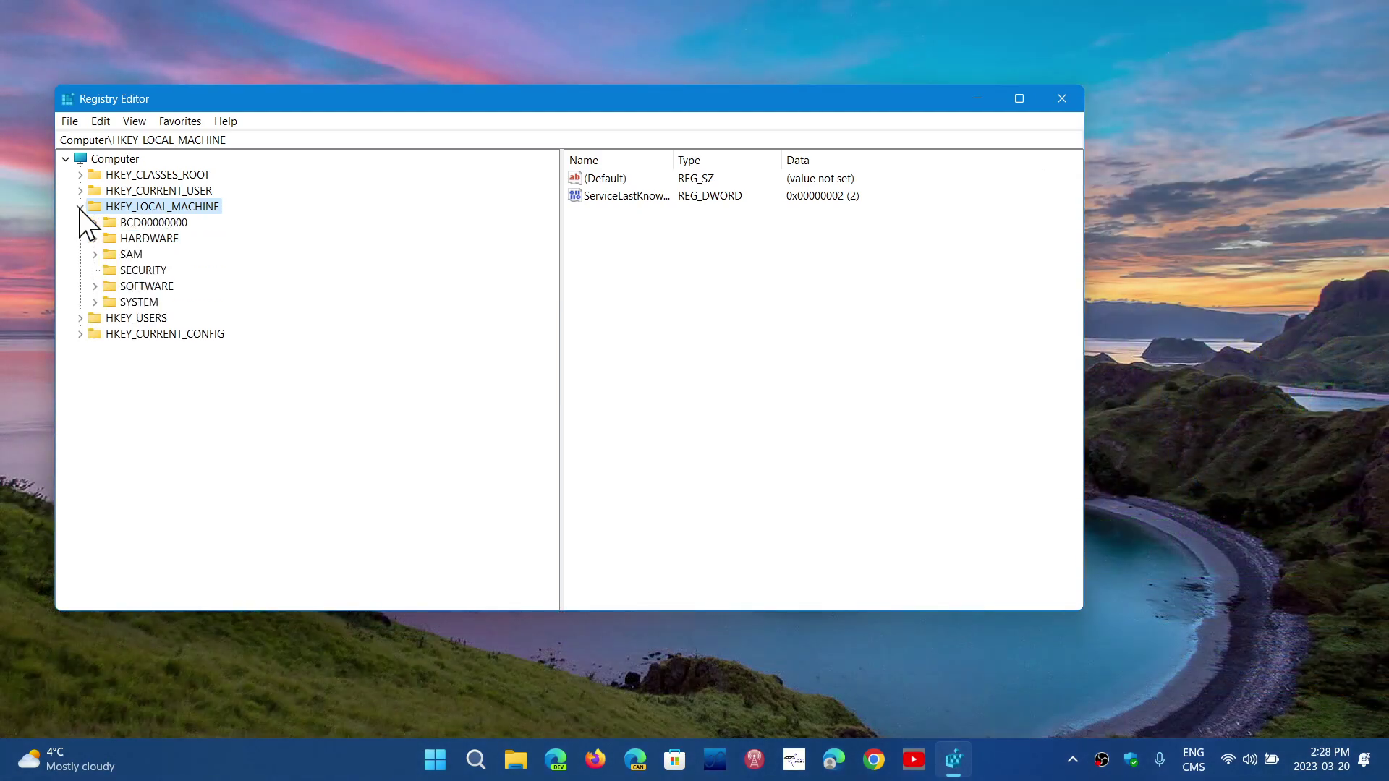
{"action": "left_click", "coordinate": [95, 302]}
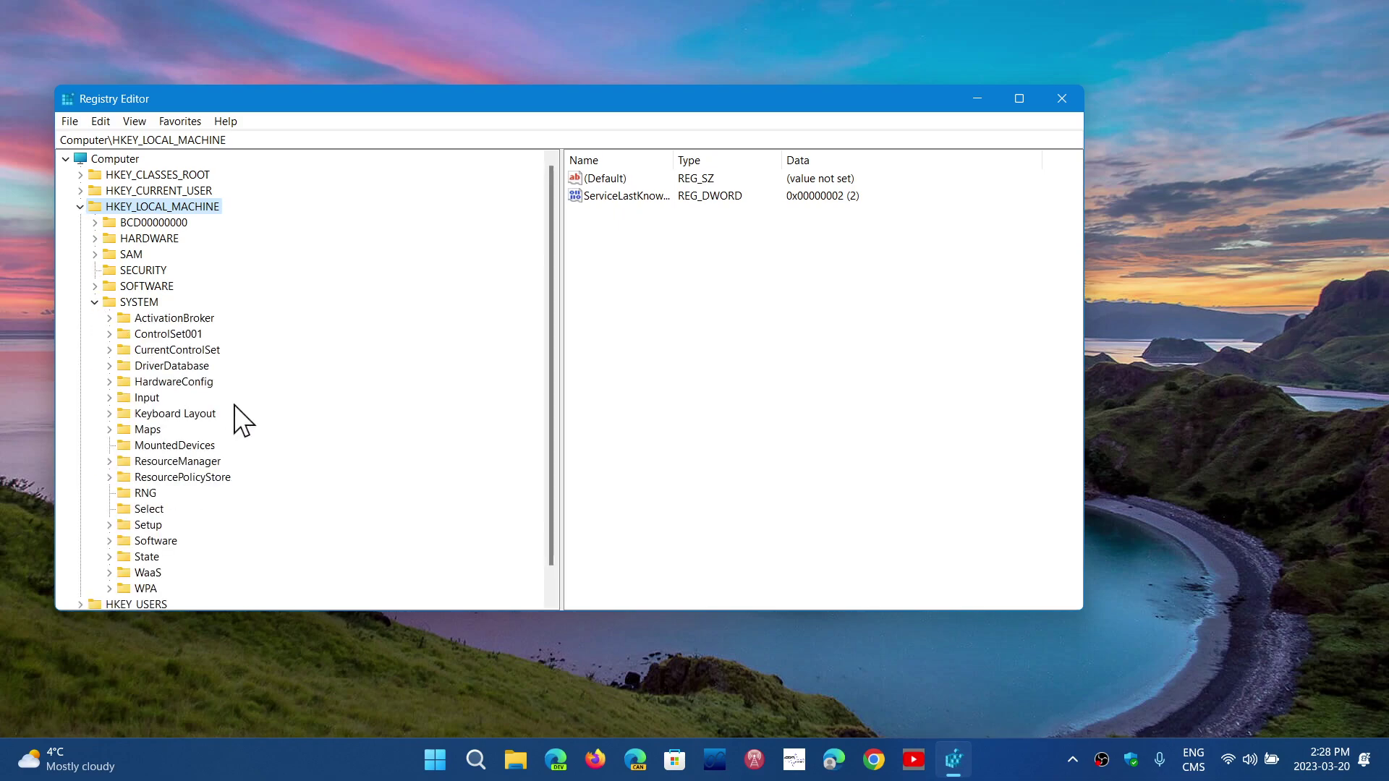
{"action": "scroll", "coordinate": [243, 420], "scroll_direction": "down", "scroll_amount": 1}
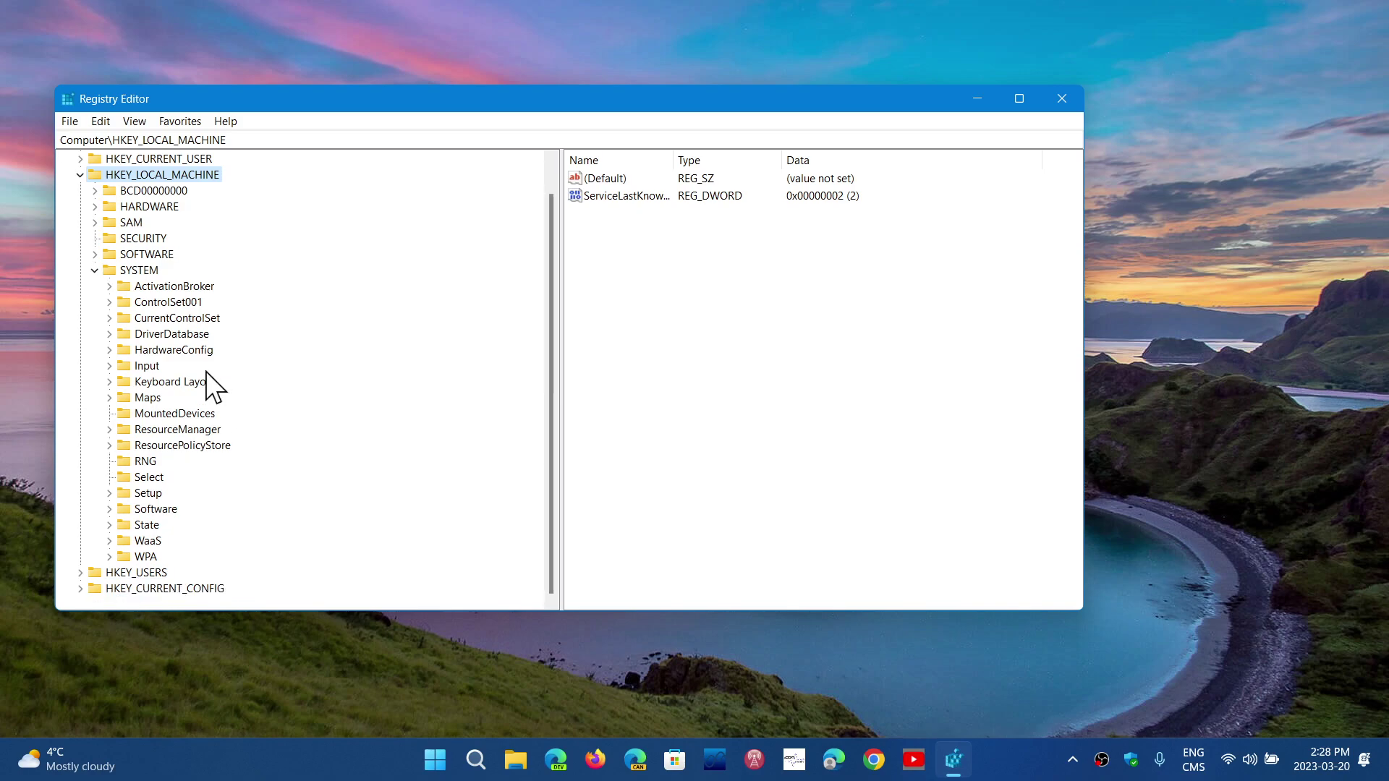
{"action": "left_click", "coordinate": [110, 318]}
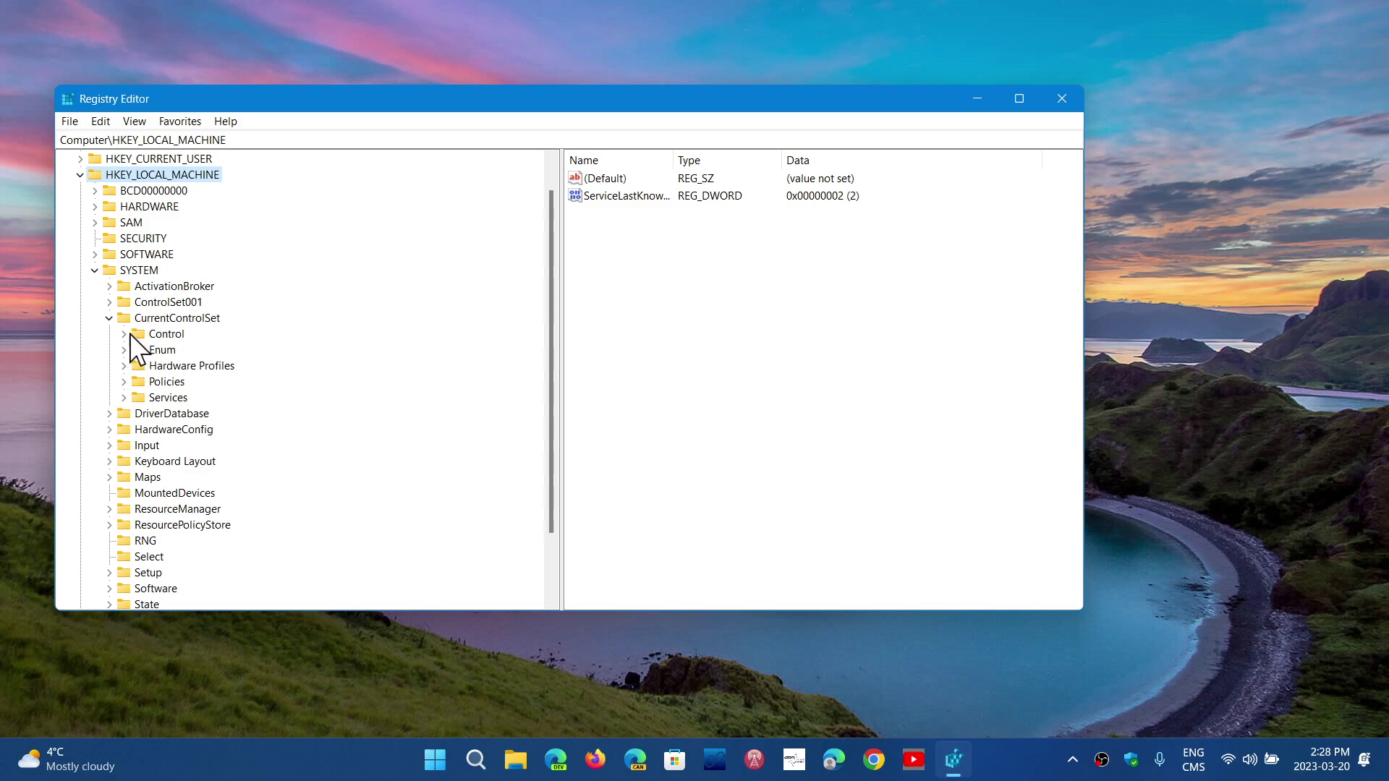
{"action": "left_click", "coordinate": [124, 334]}
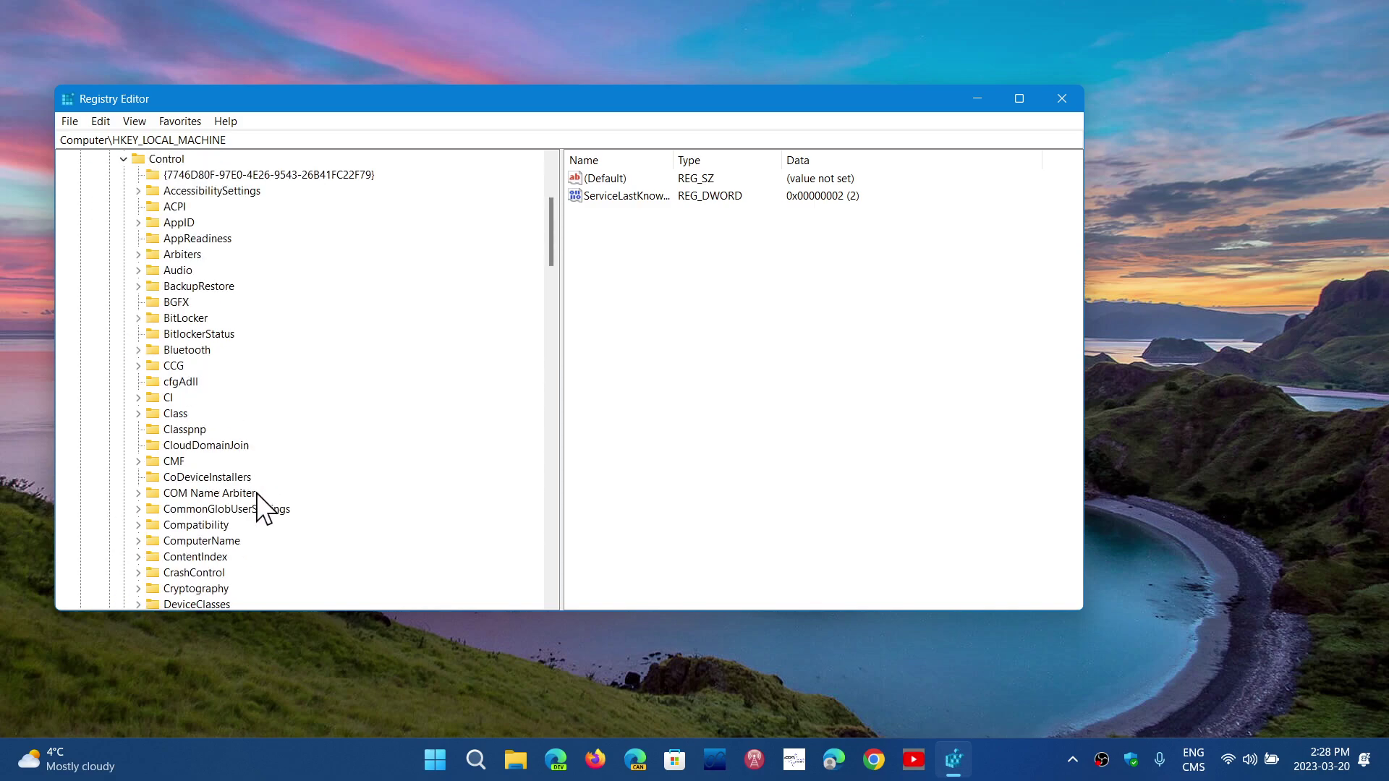
{"action": "scroll", "coordinate": [258, 496], "scroll_direction": "down", "scroll_amount": 19}
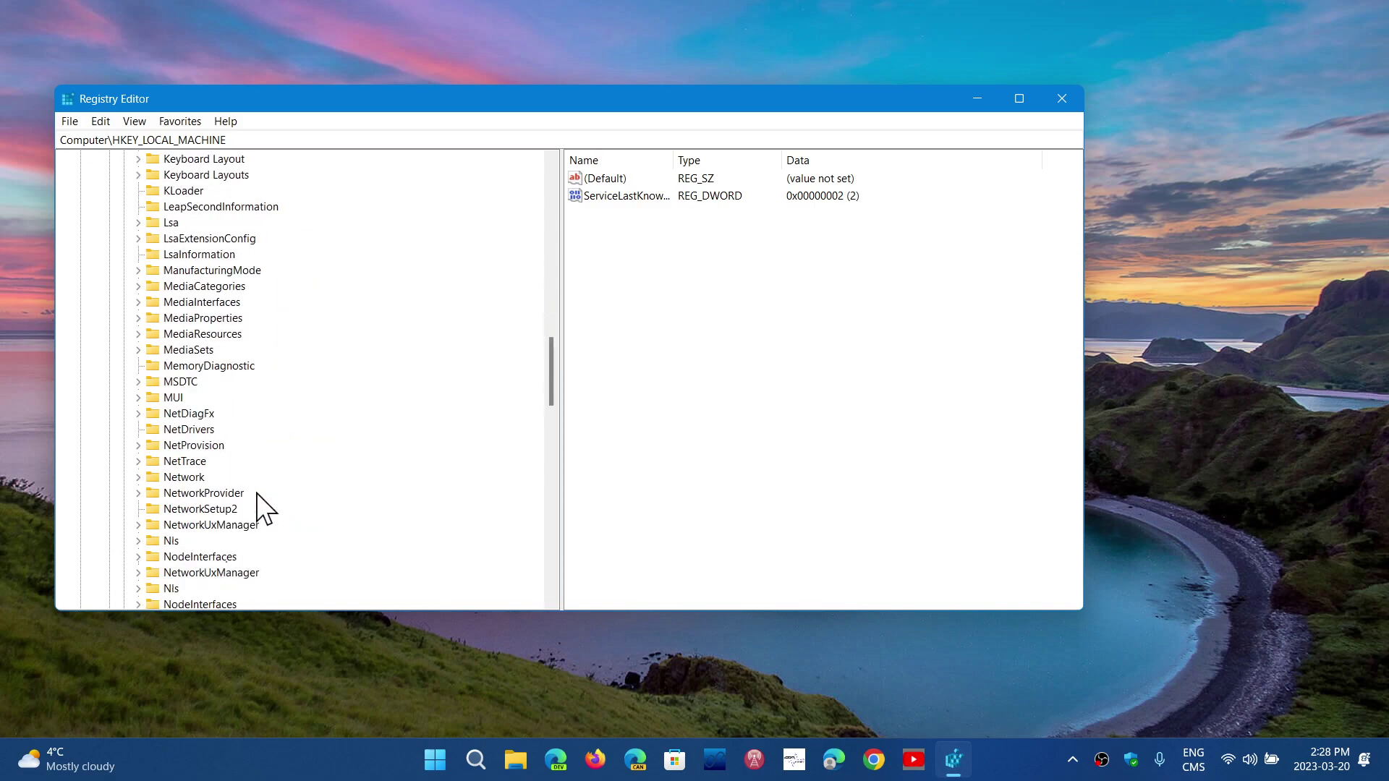
{"action": "scroll", "coordinate": [258, 510], "scroll_direction": "down", "scroll_amount": 3}
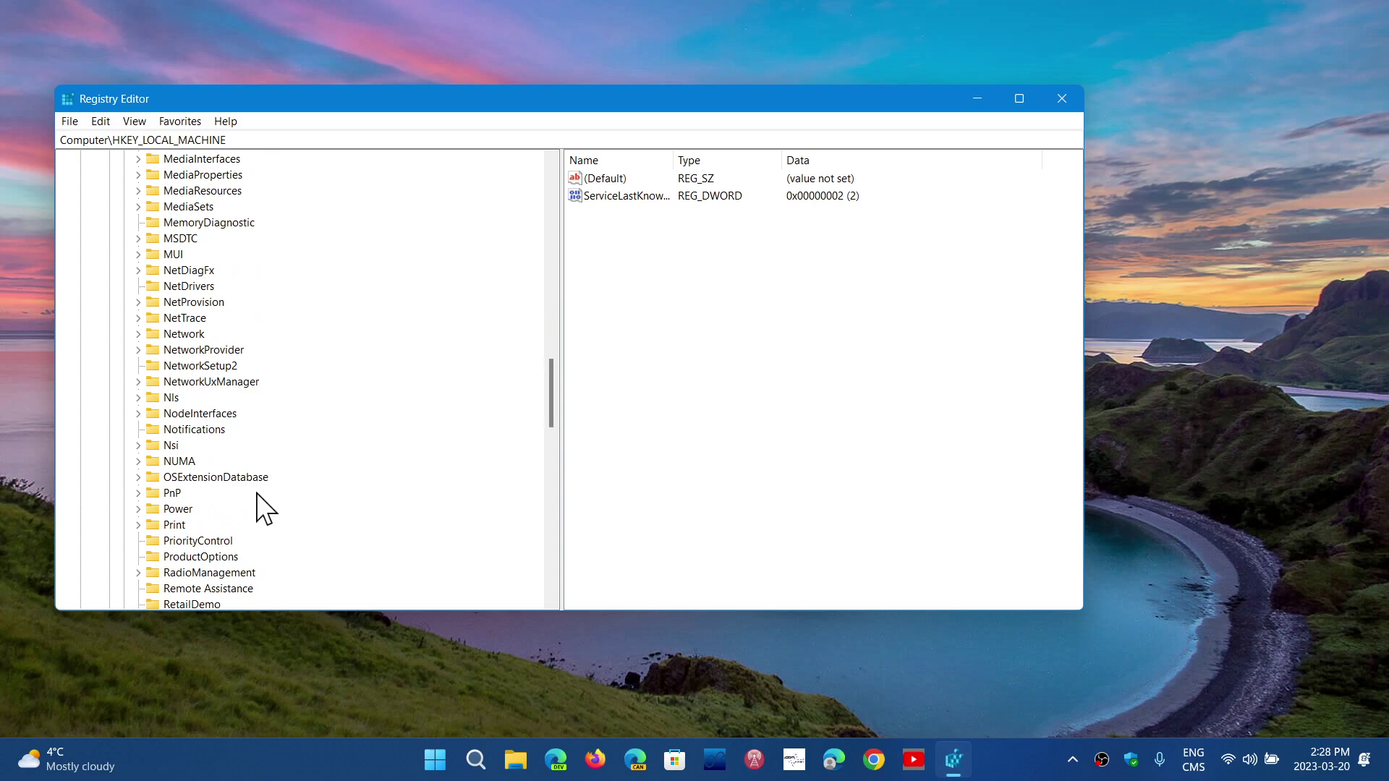
{"action": "scroll", "coordinate": [262, 503], "scroll_direction": "up", "scroll_amount": 3}
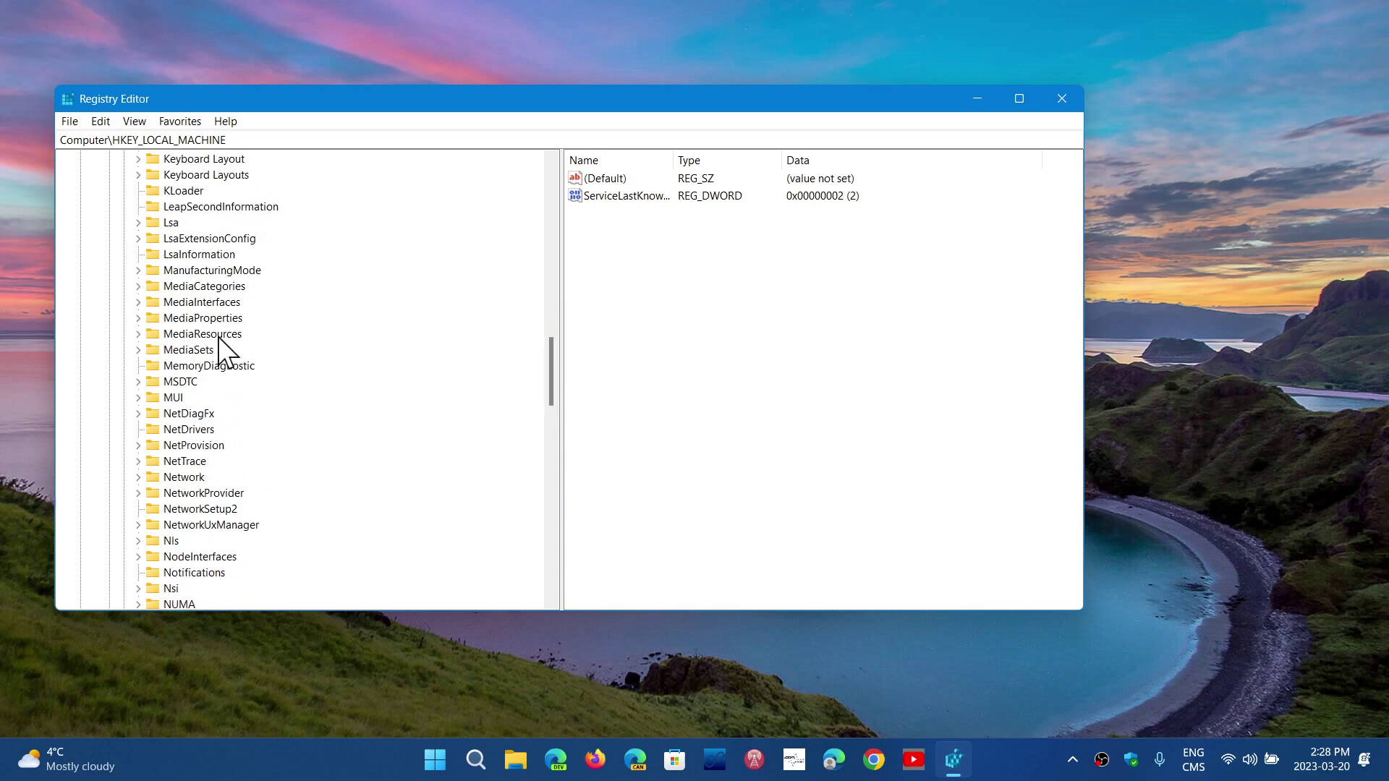
{"action": "left_click", "coordinate": [138, 222]}
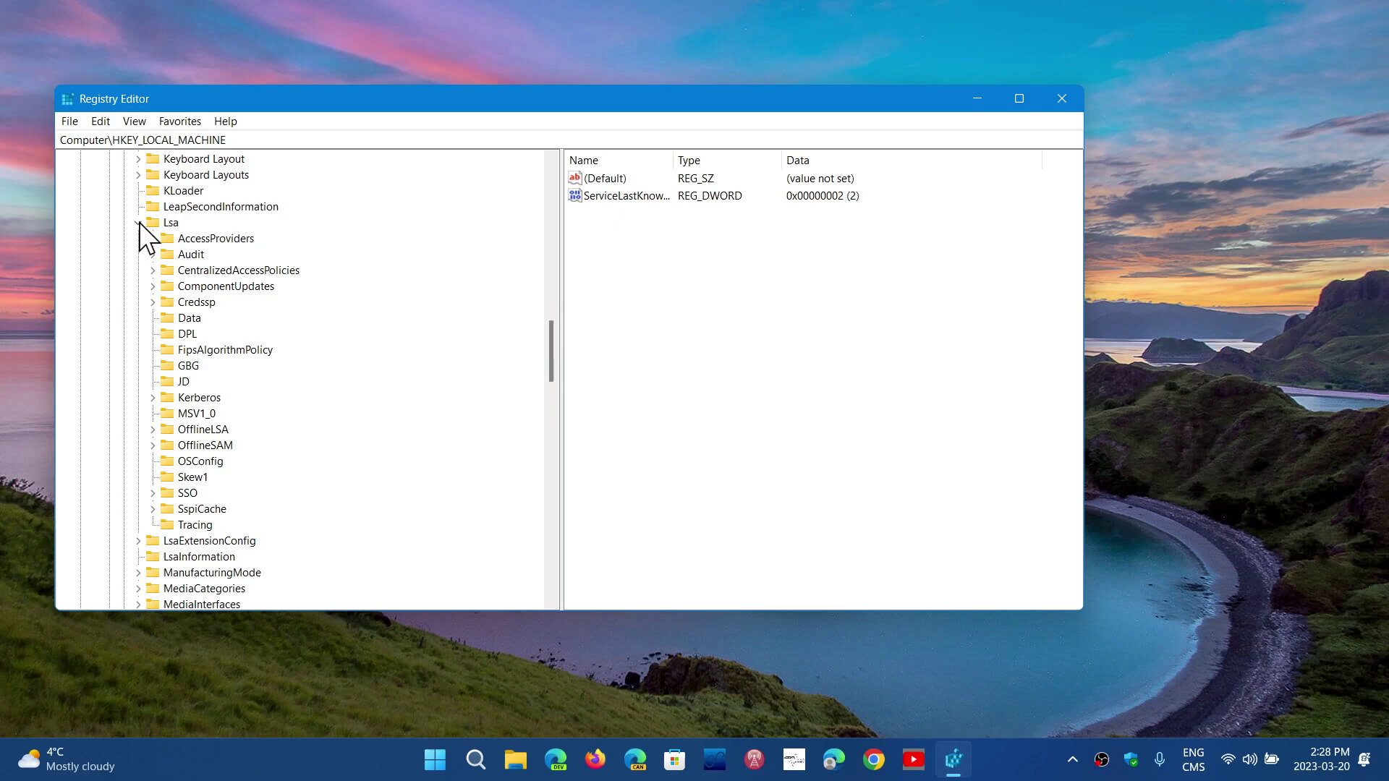
Select the Lsa key and change the RunAsPPL DWORD's value data to 2
{"action": "left_click", "coordinate": [166, 225]}
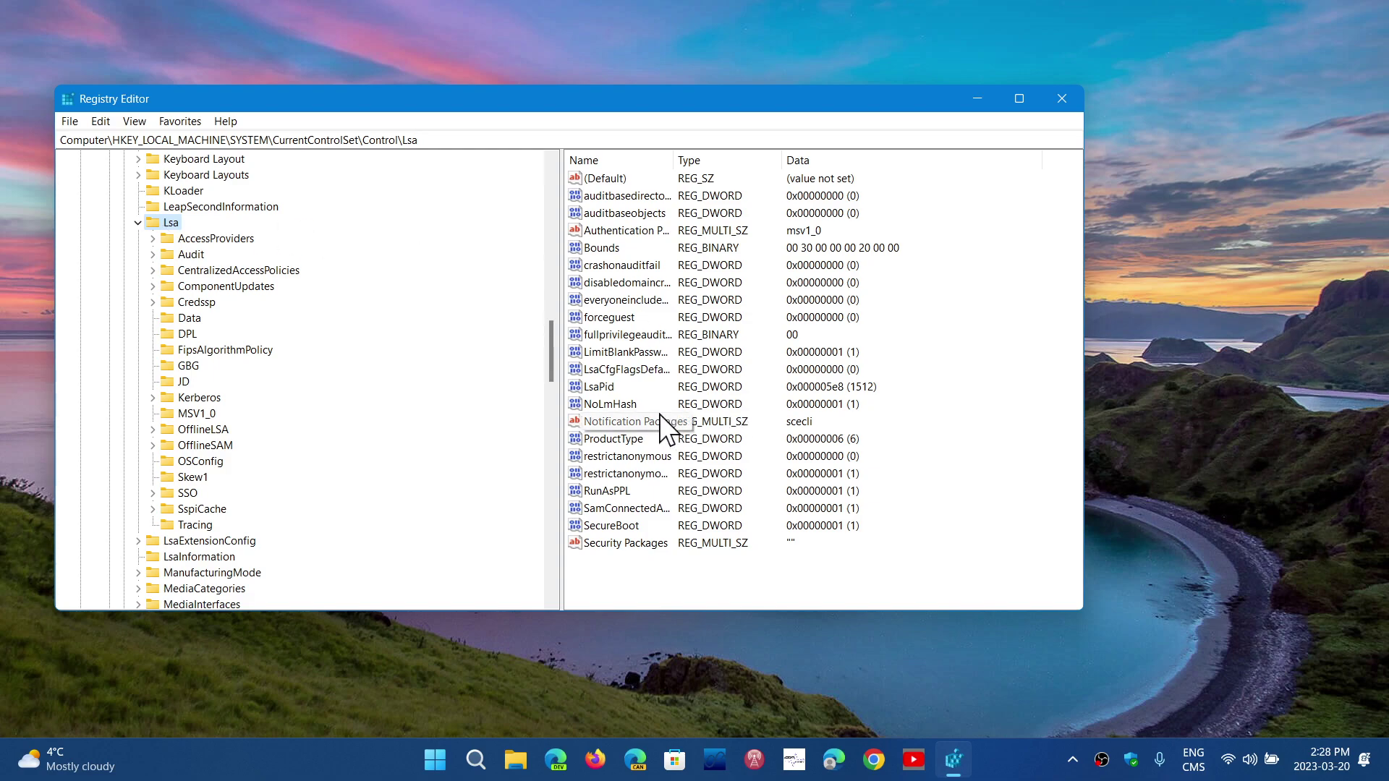
{"action": "double_click", "coordinate": [617, 490]}
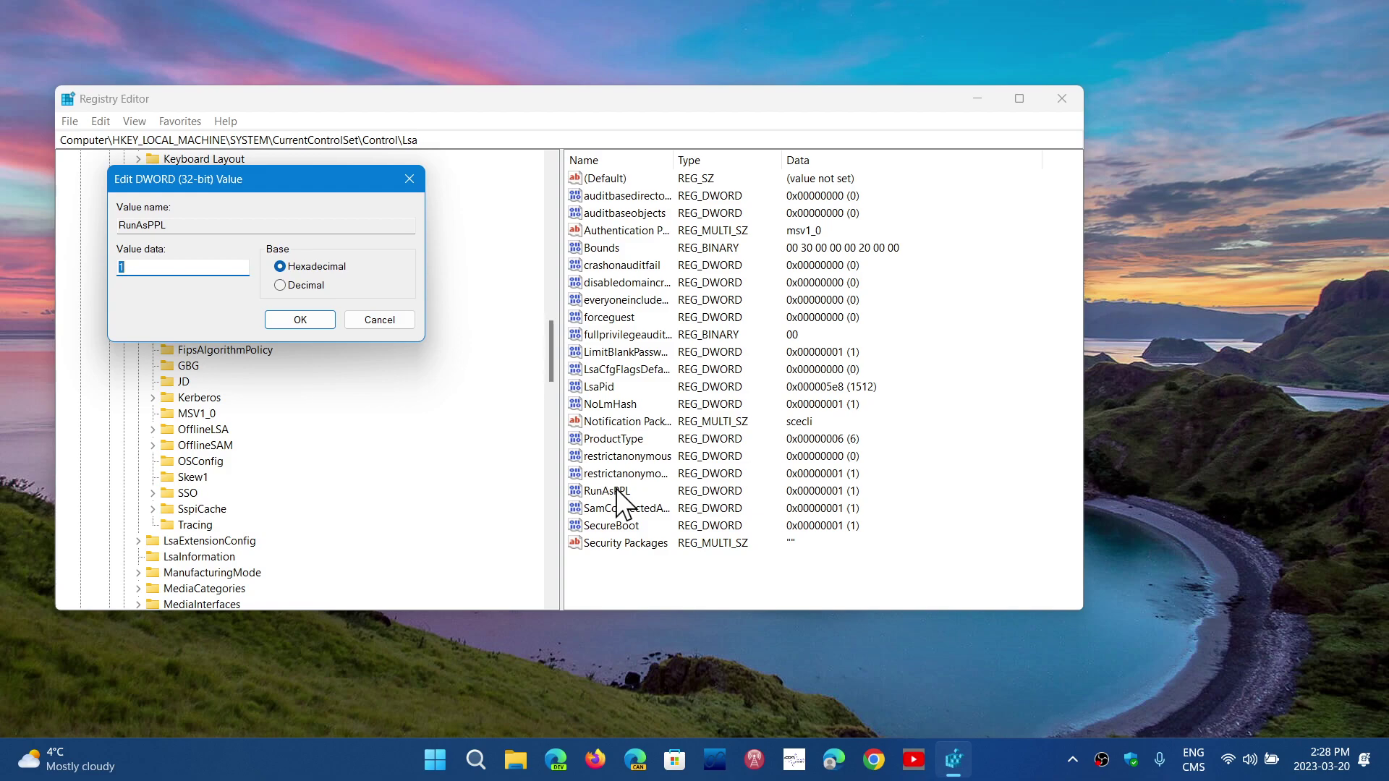
{"action": "type", "text": "2"}
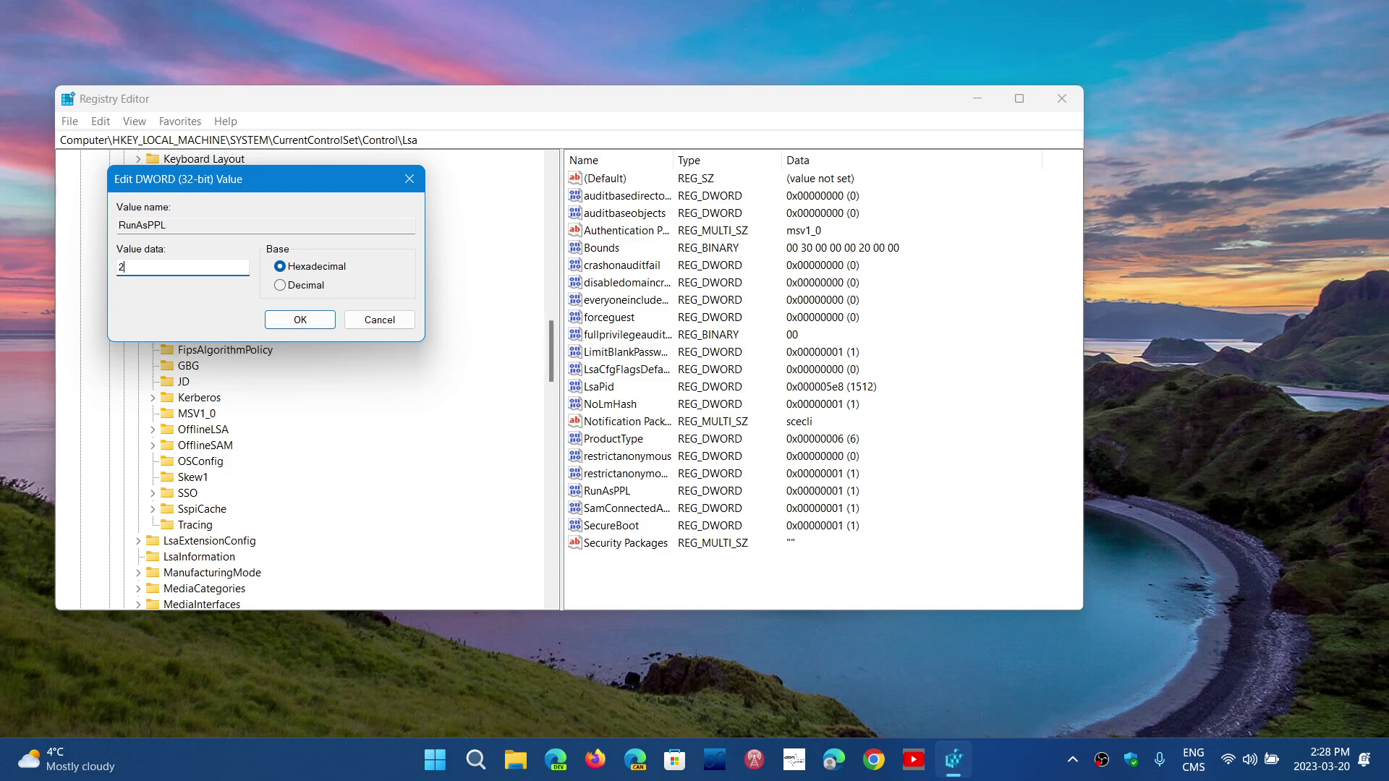
{"action": "left_click", "coordinate": [302, 319]}
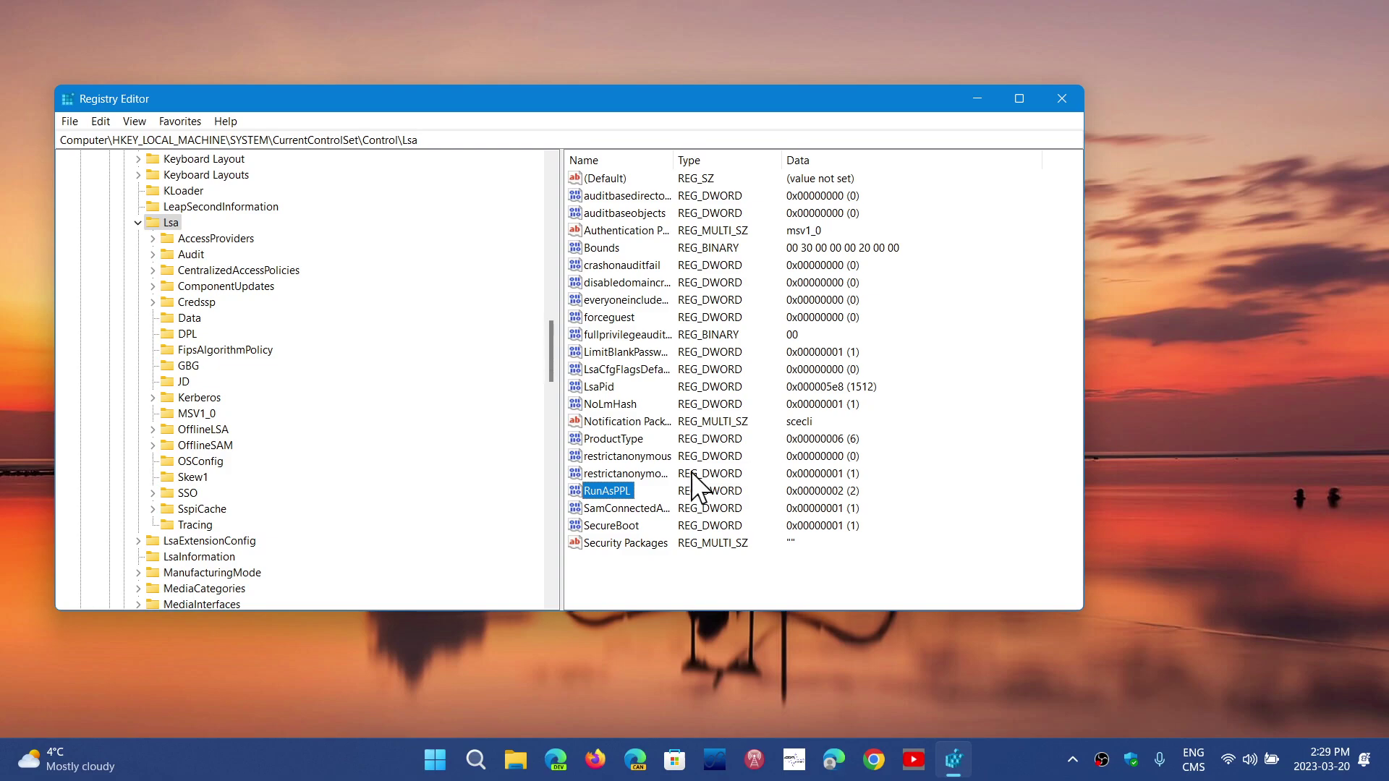
Create a new DWORD (32-bit) value under Lsa and start naming it with 'R'
{"action": "right_click", "coordinate": [945, 445]}
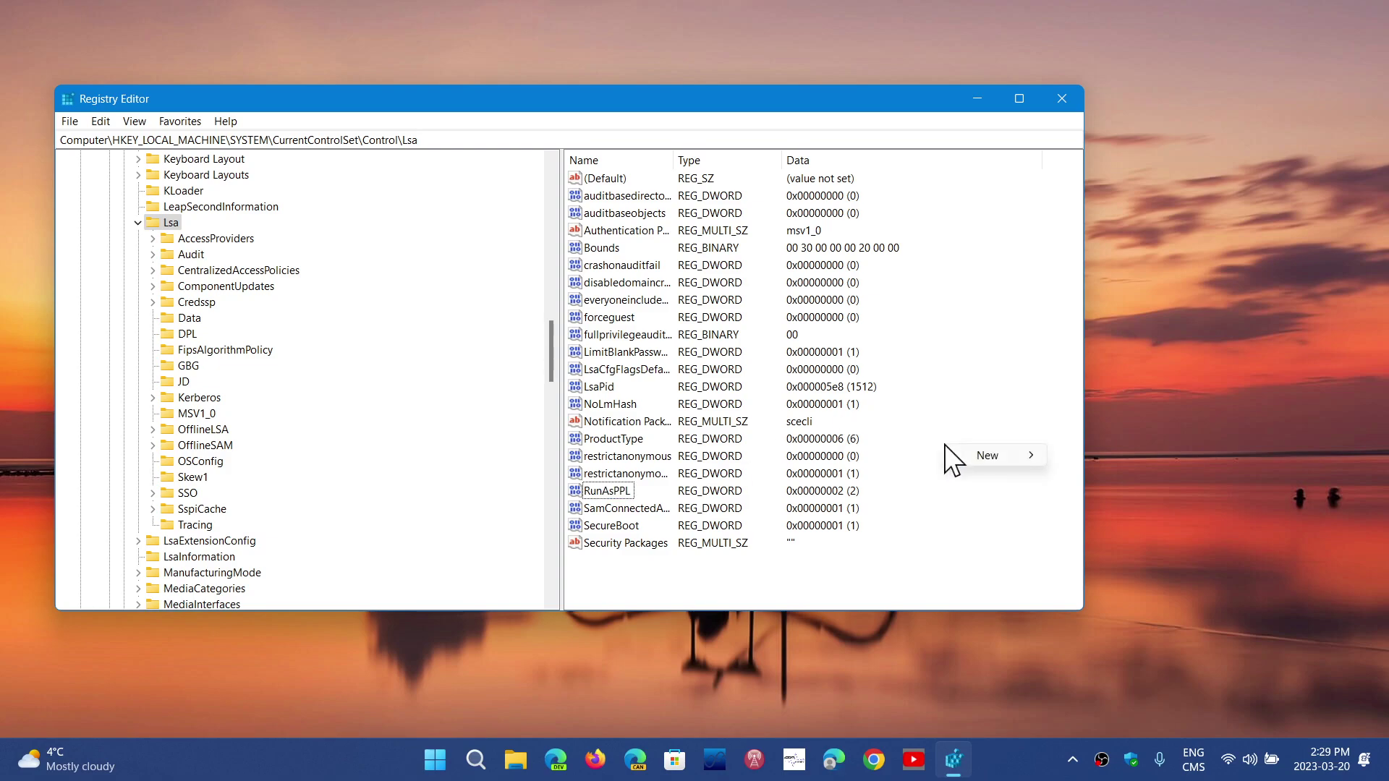
{"action": "mouse_move", "coordinate": [999, 458]}
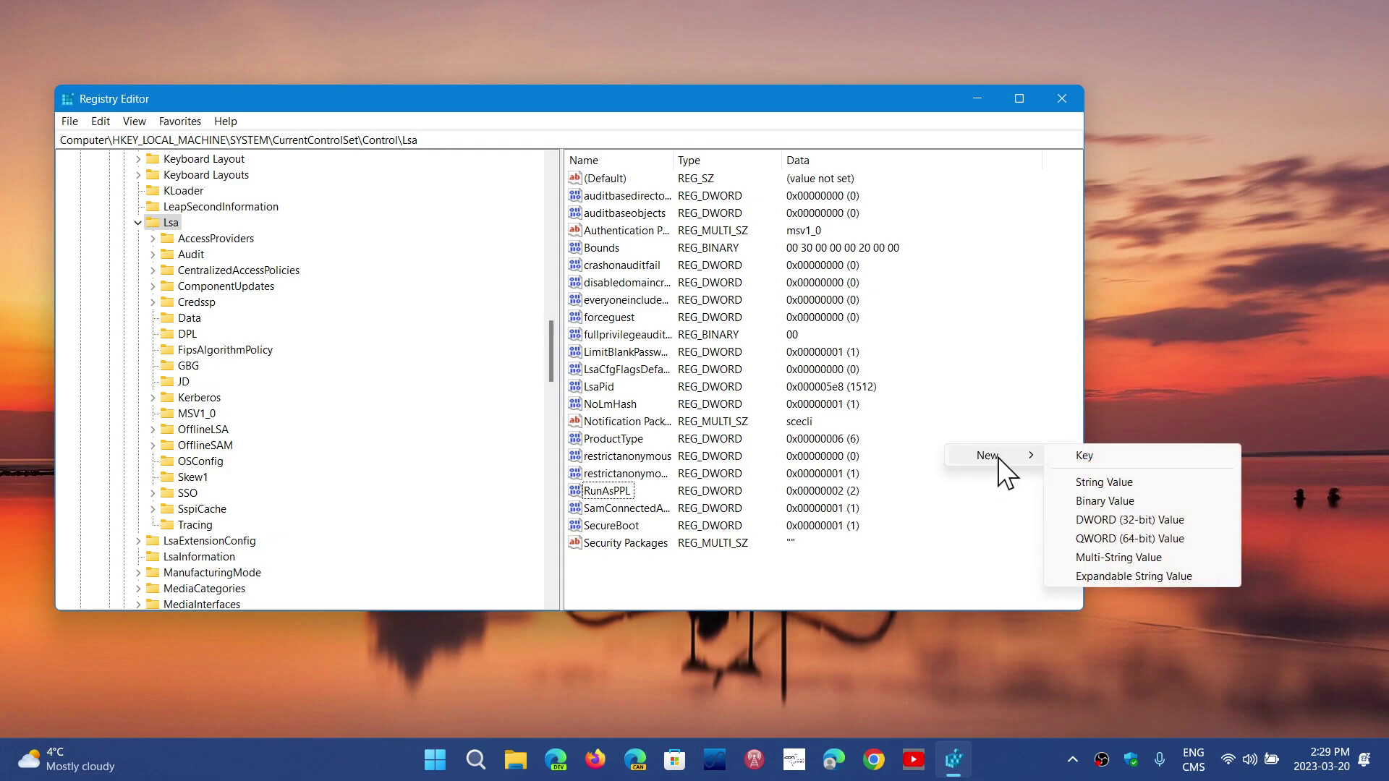
{"action": "left_click", "coordinate": [1125, 521]}
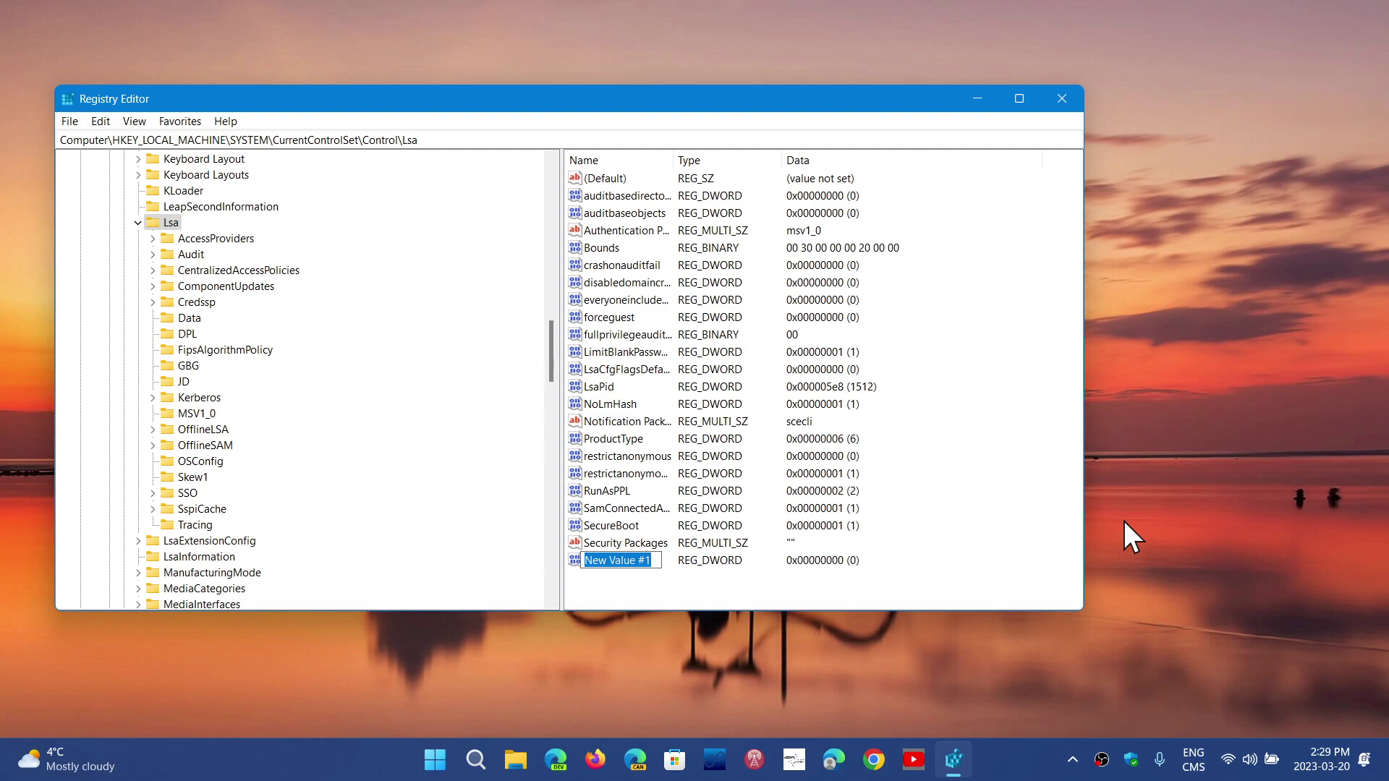
{"action": "type", "text": "RunAsPPLBoot"}
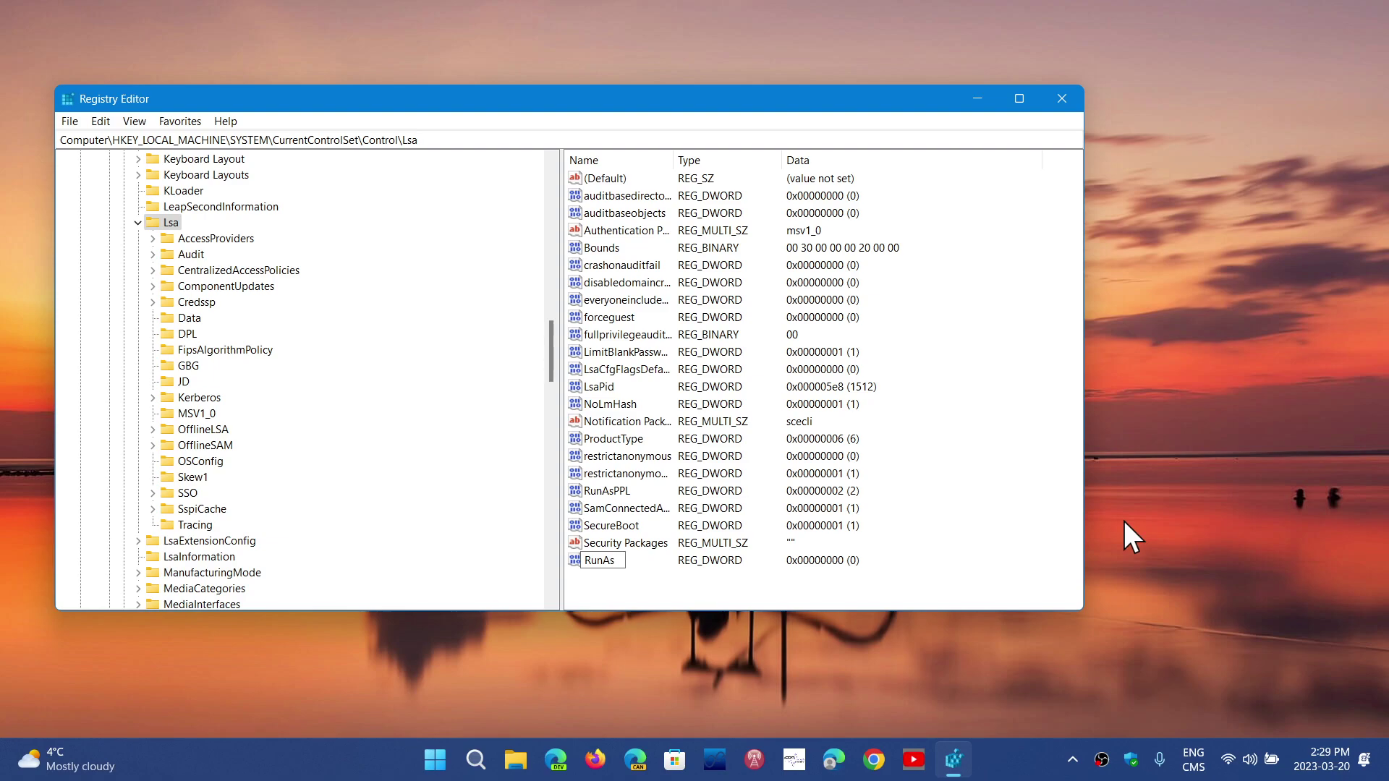
Complete the new DWORD's name as RunAsPPLBoot under the Lsa key
{"action": "type", "text": "PPLBoot"}
{"action": "key", "text": "Return"}
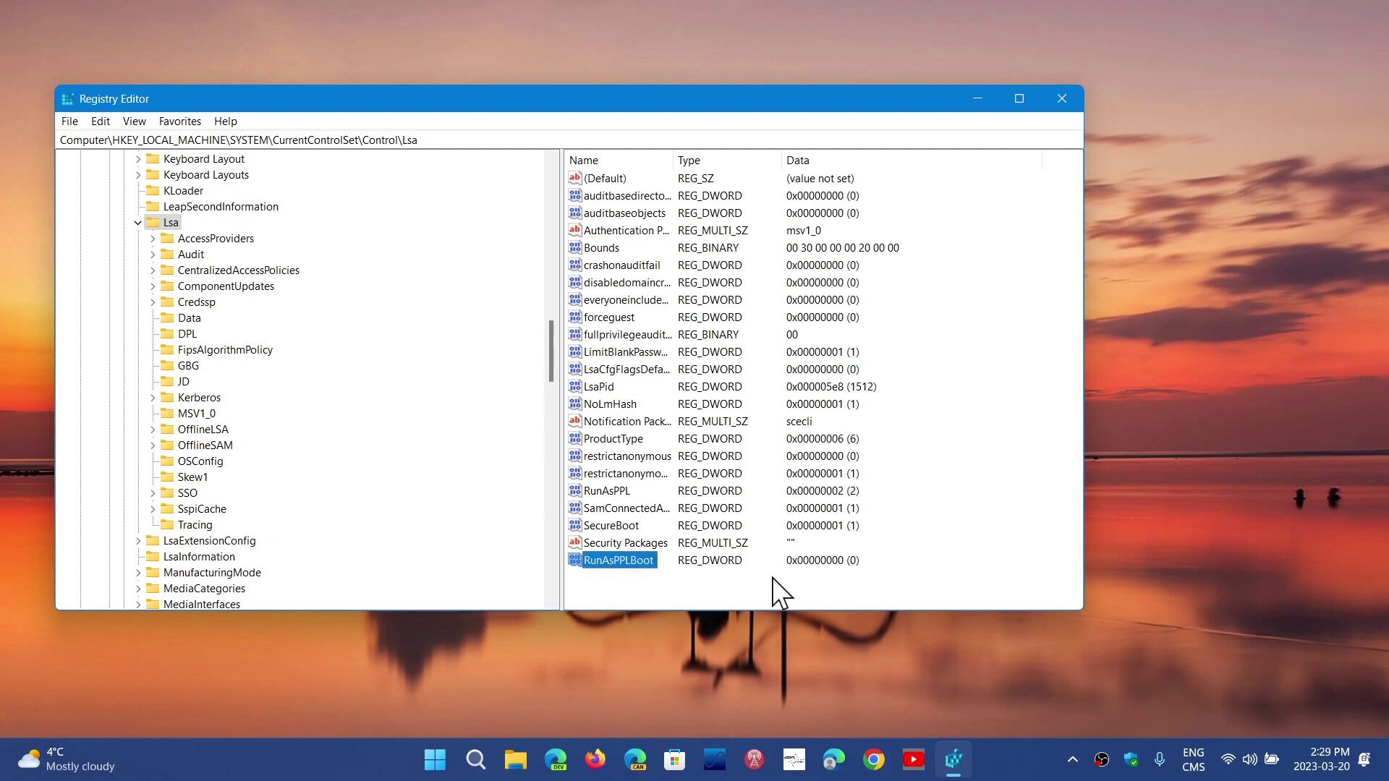
Change RunAsPPLBoot's value data from 0 to 2
{"action": "double_click", "coordinate": [633, 561]}
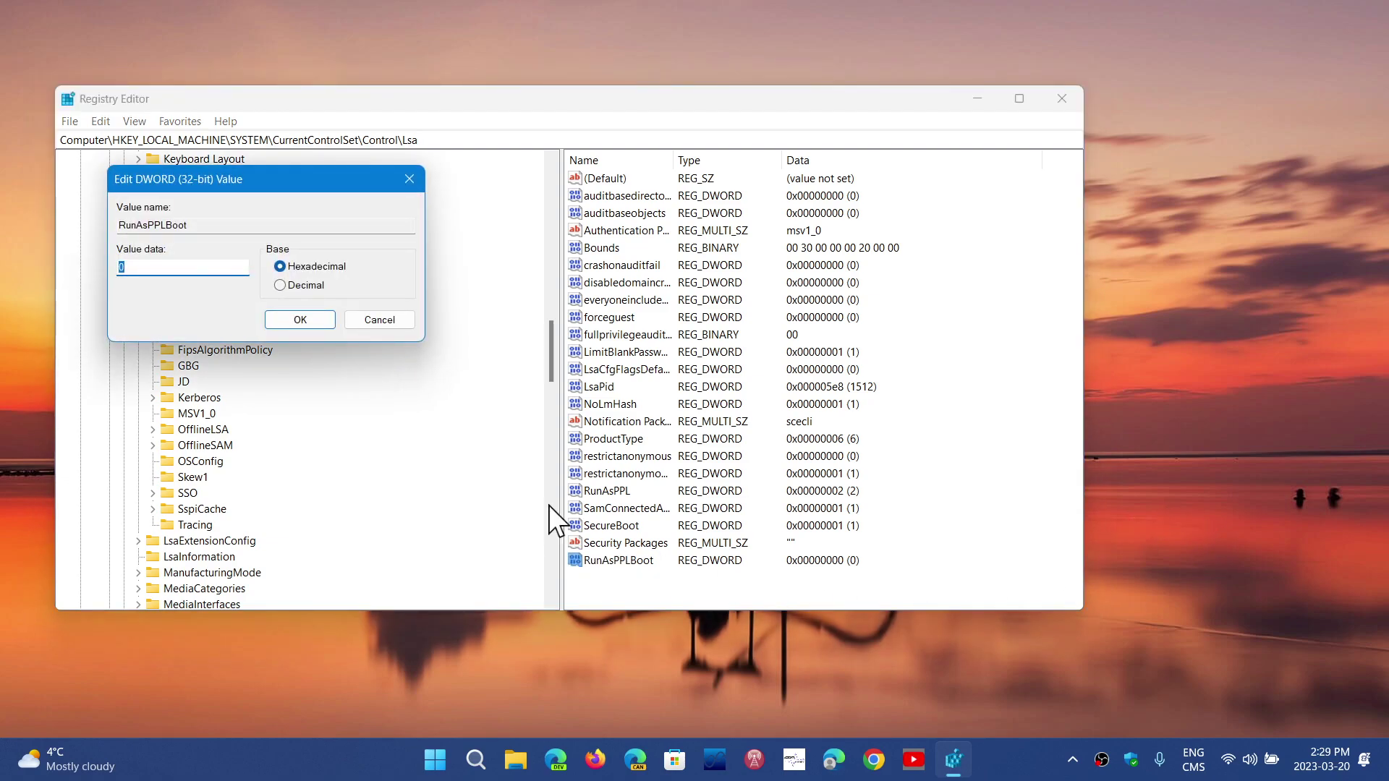
{"action": "type", "text": "2"}
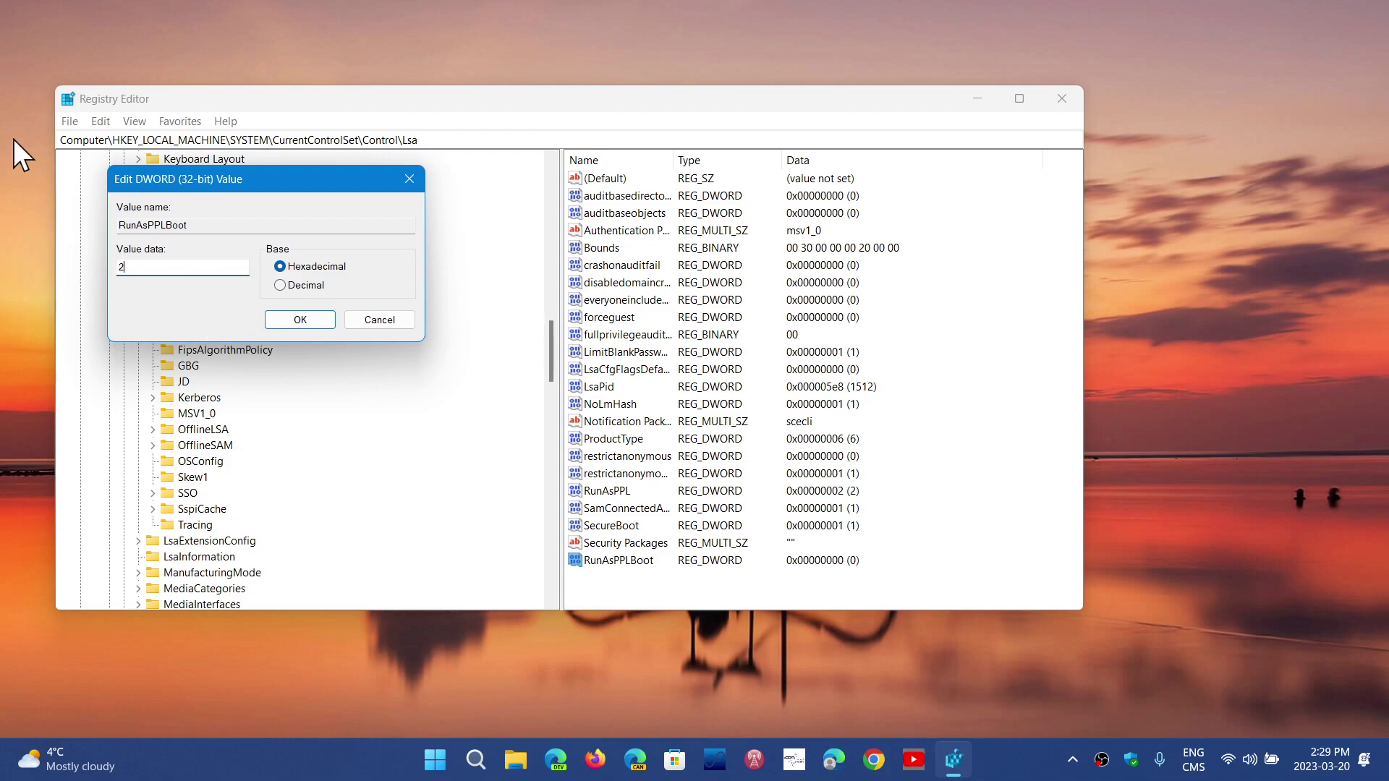
{"action": "left_click", "coordinate": [300, 321]}
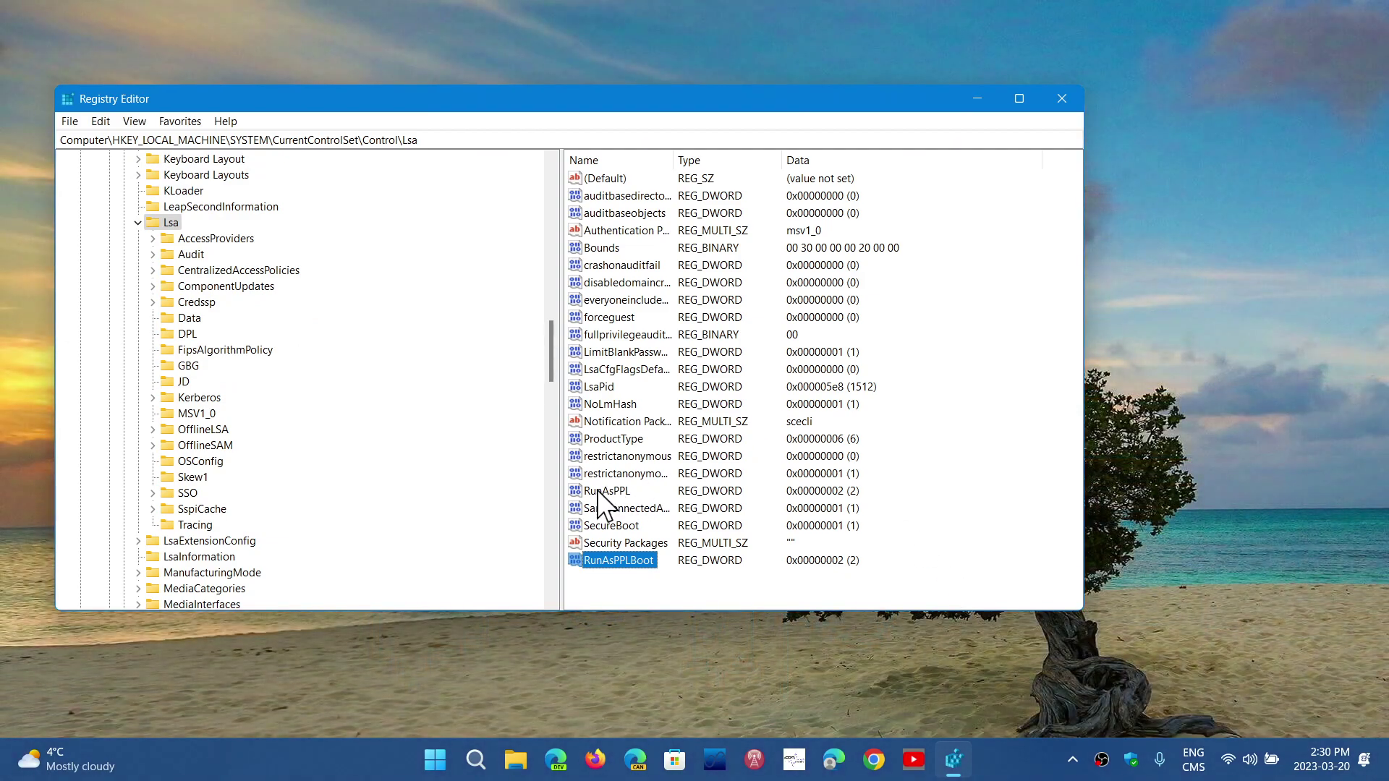
Dismiss the New value menu without adding anything, then close Registry Editor
{"action": "right_click", "coordinate": [960, 491]}
{"action": "mouse_move", "coordinate": [1019, 510]}
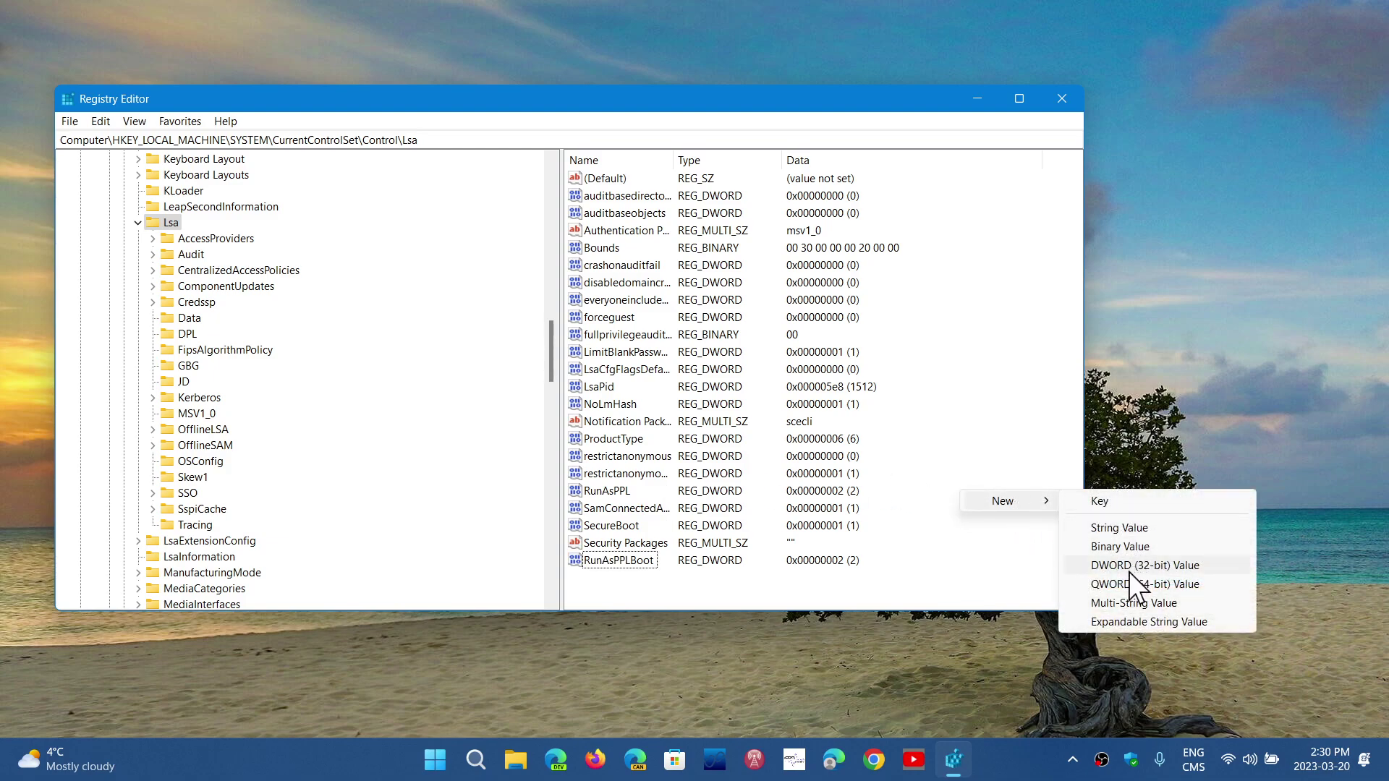
{"action": "left_click", "coordinate": [918, 602]}
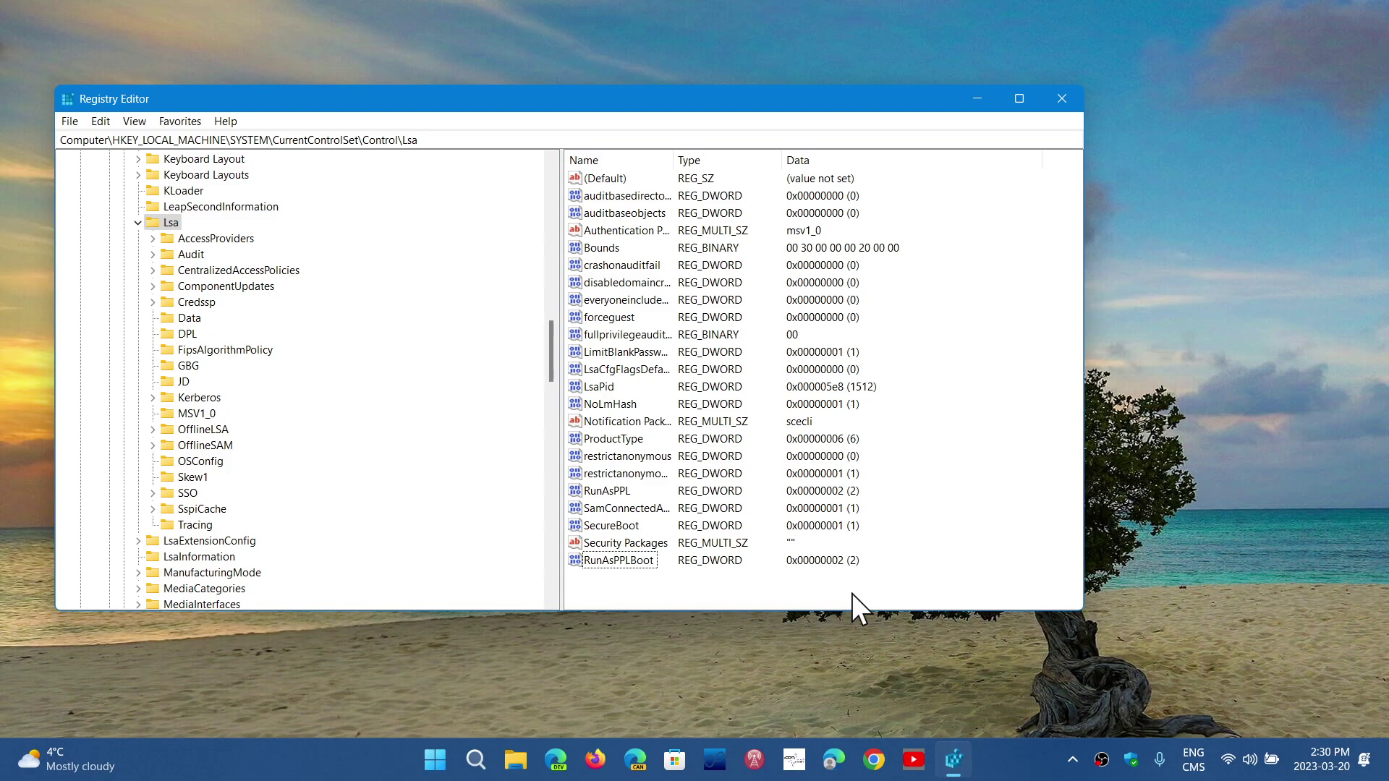
{"action": "left_click", "coordinate": [1060, 100]}
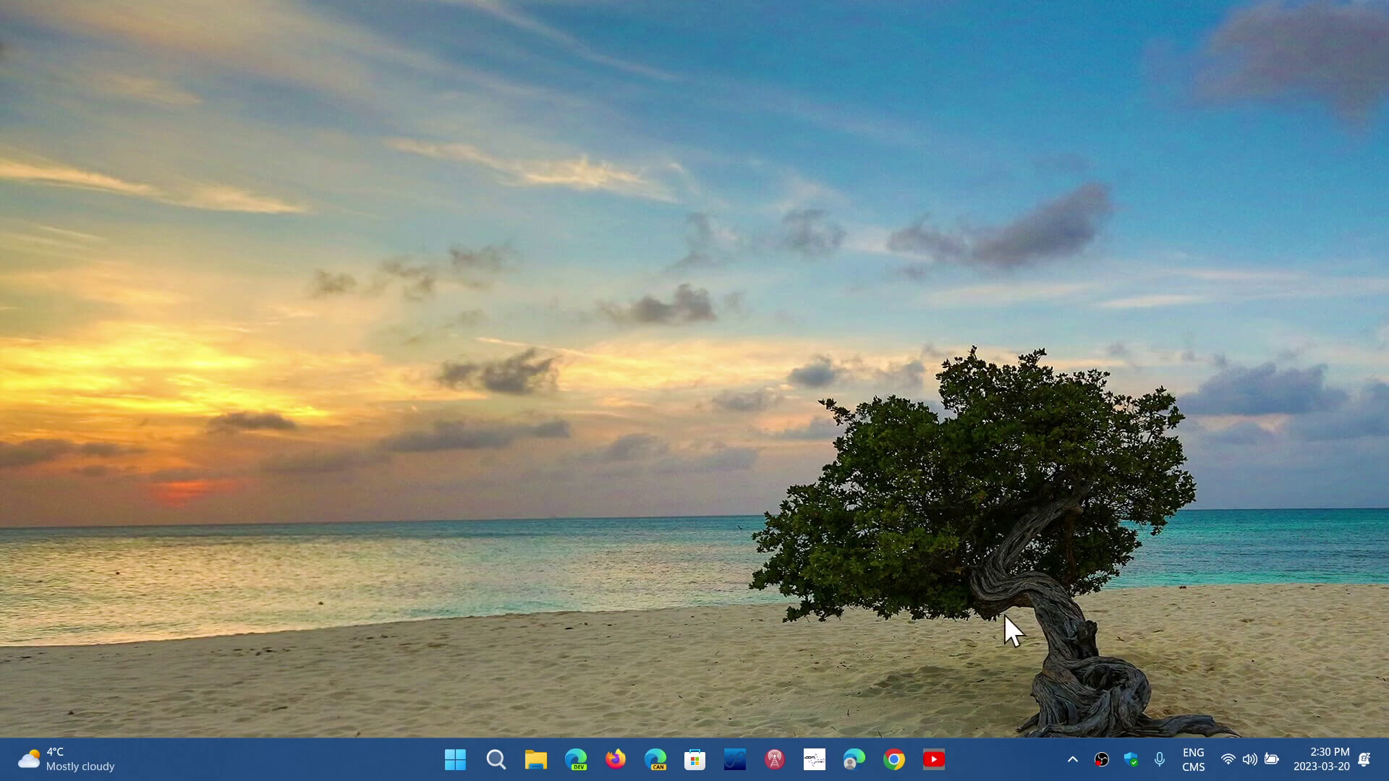
{"action": "left_click", "coordinate": [1132, 760]}
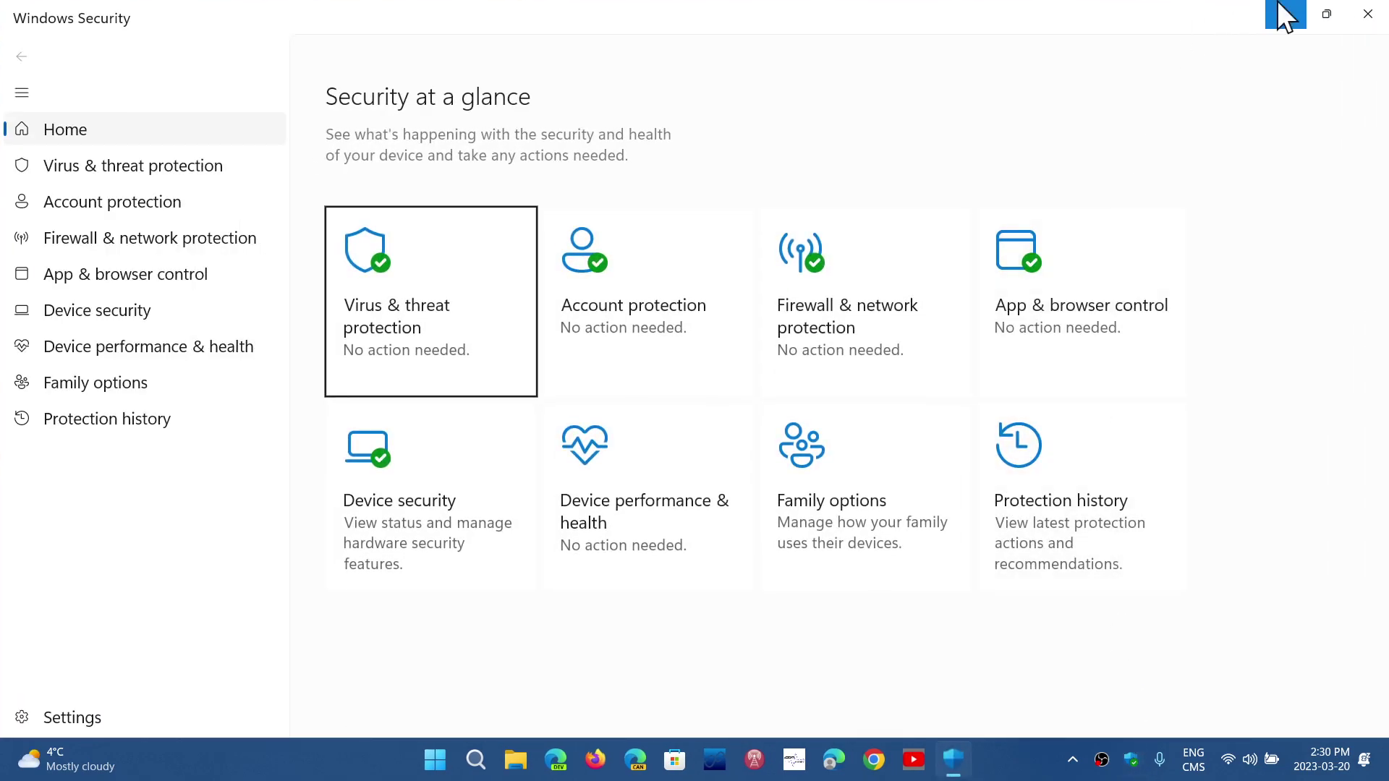
{"action": "left_click", "coordinate": [1367, 14]}
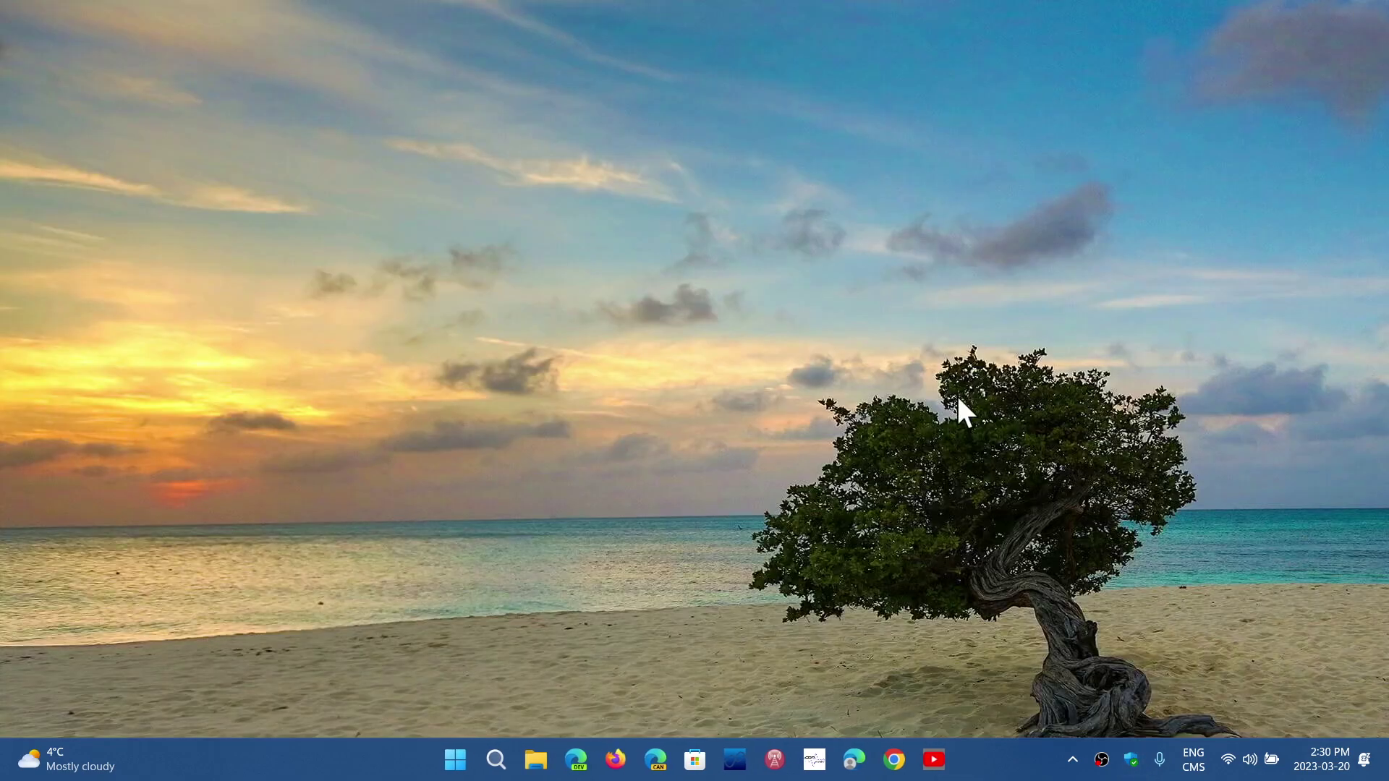